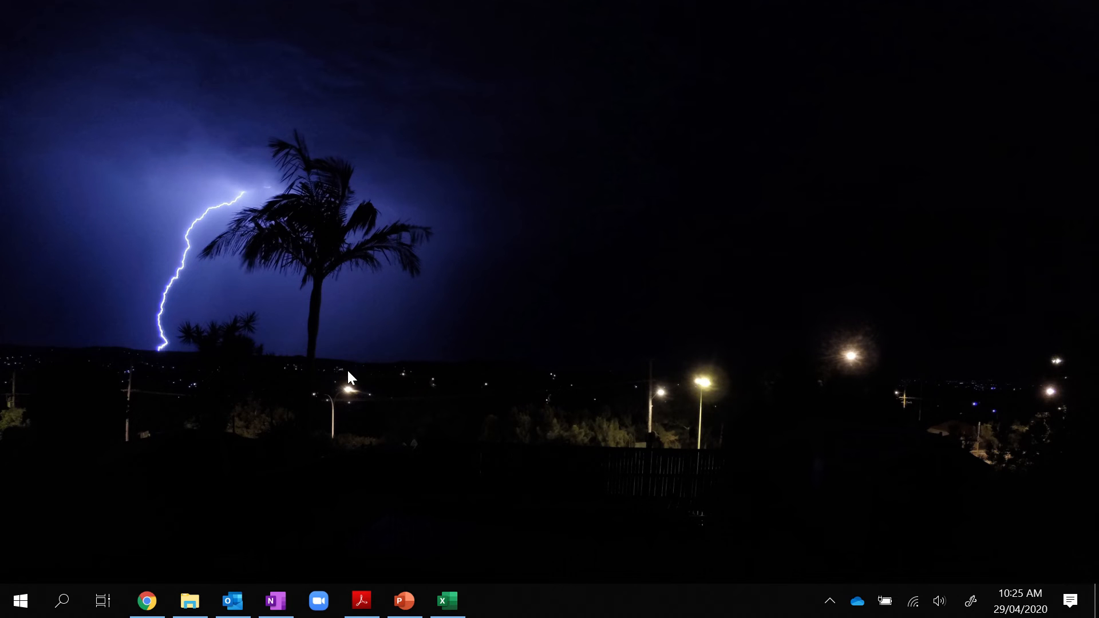
Step: Switch to Compass in Chrome and open the School Resources page
click(147, 601)
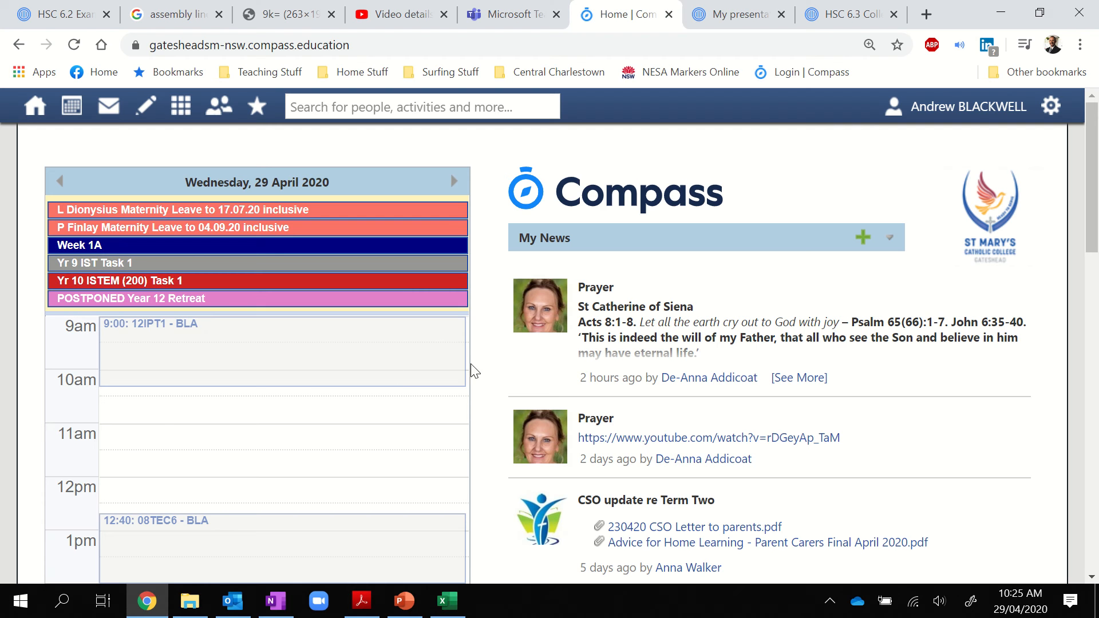
mouse_move(141, 113)
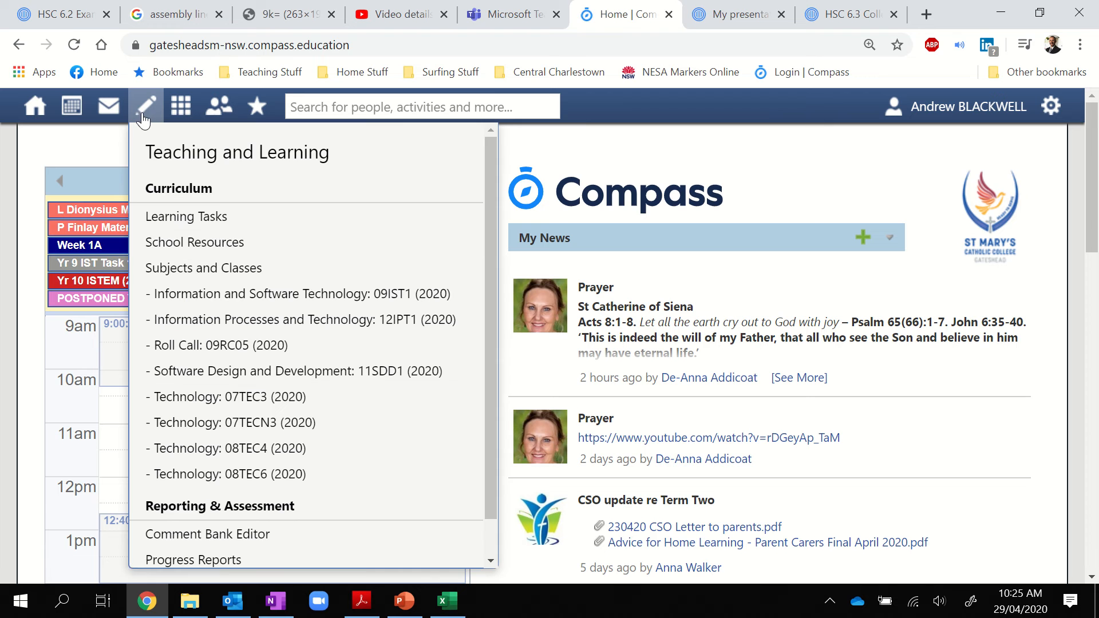
click(166, 243)
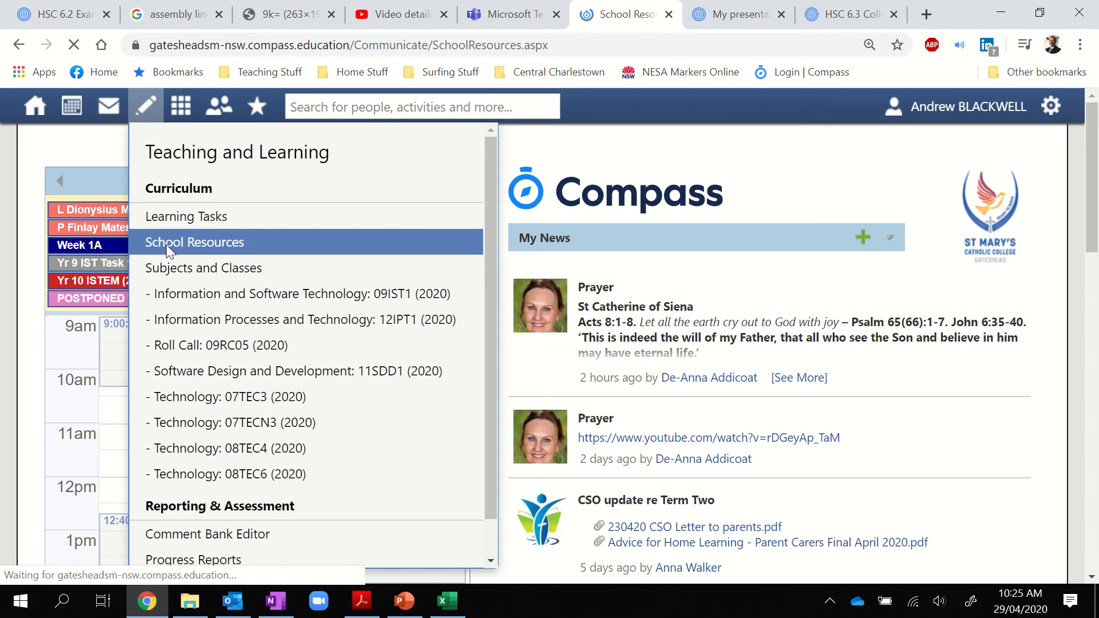
Step: Expand the resource tree through TAS, Stage 6 TAS Subjects and the Information Processes folder down to the Year 12 IPT resources
scroll(1, 401, down, 1)
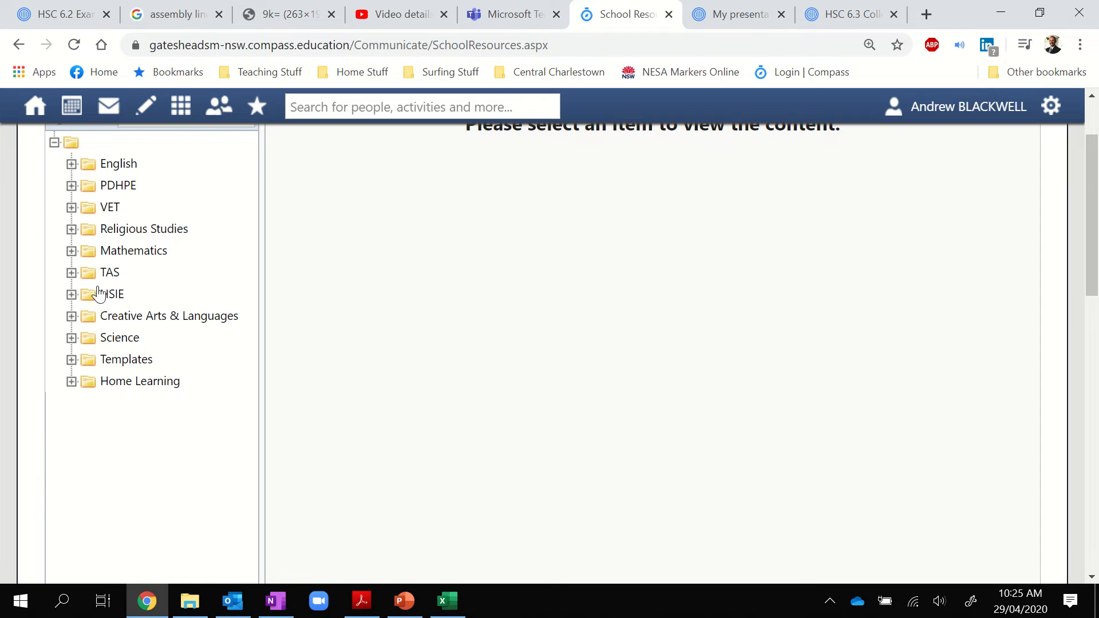
click(71, 272)
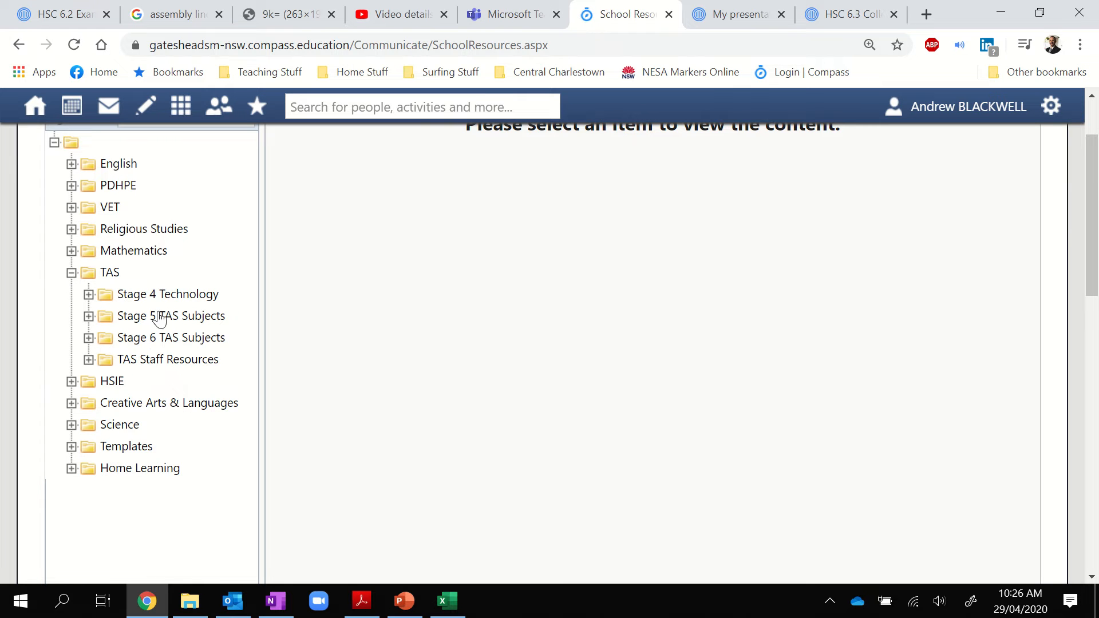
click(89, 340)
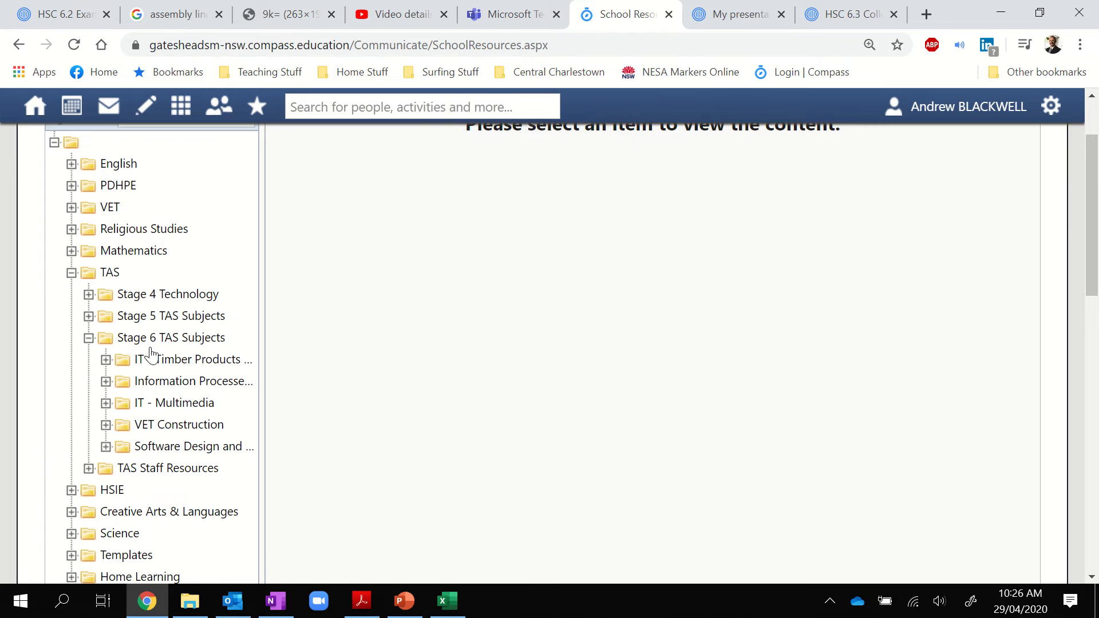
click(106, 382)
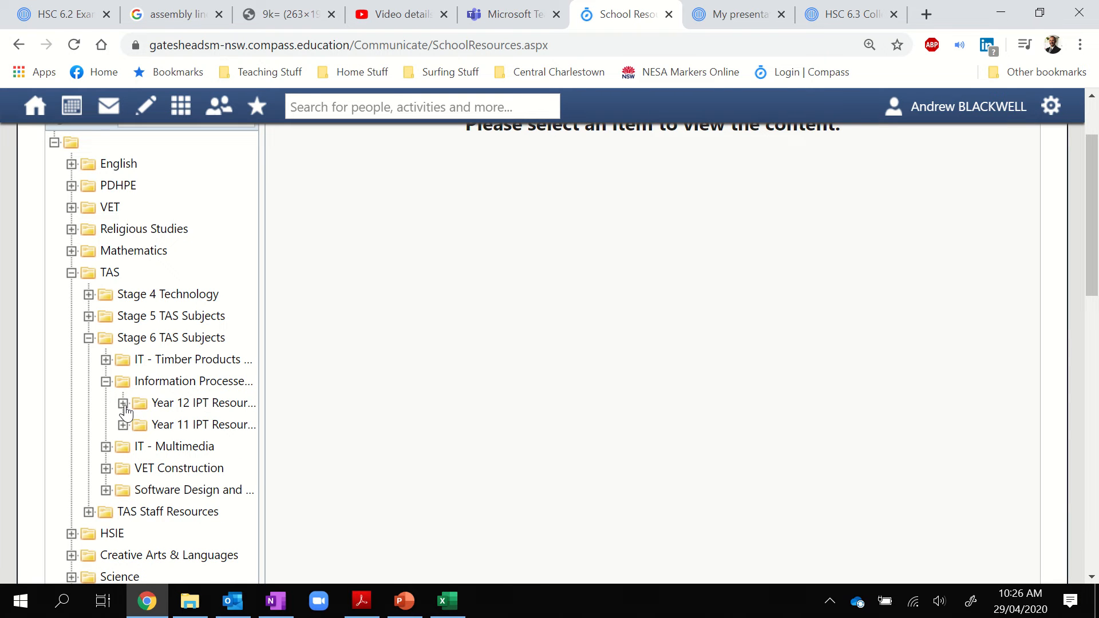
click(123, 403)
scroll(188, 408, down, 1)
scroll(189, 409, down, 2)
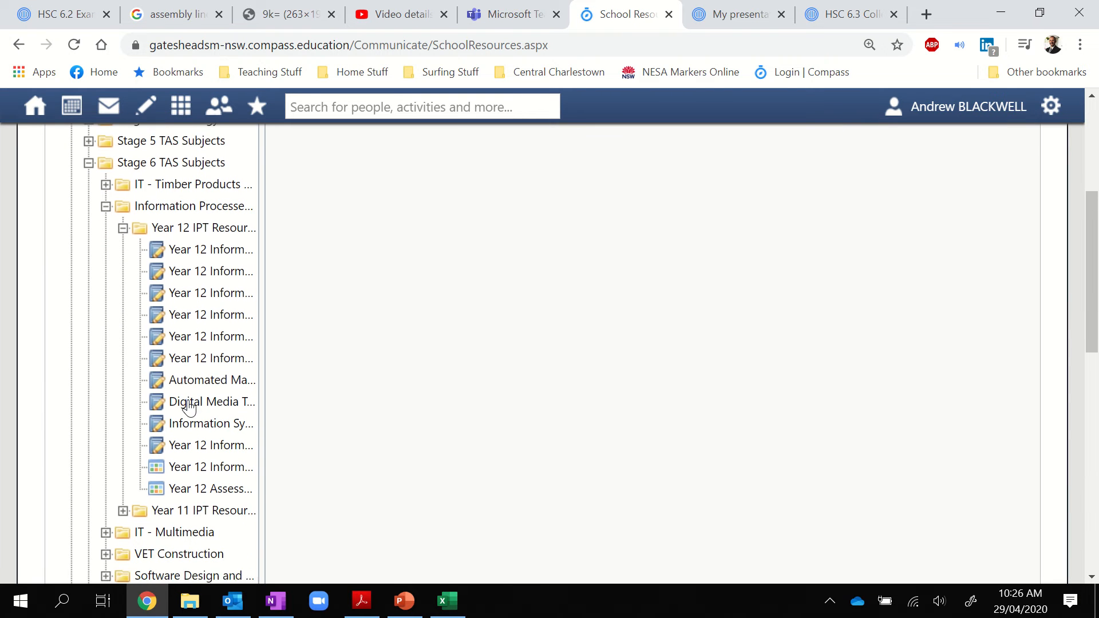
Step: Open the Information Systems Analysis Assessment Project from the Year 12 IPT resources for editing
click(192, 412)
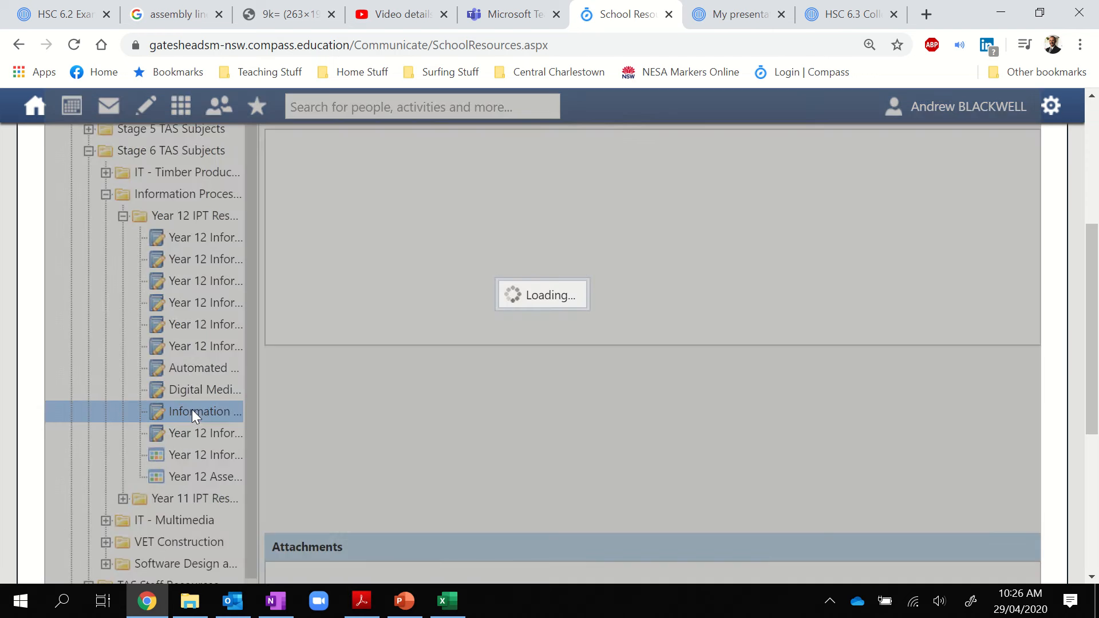
scroll(476, 344, up, 3)
scroll(477, 343, up, 1)
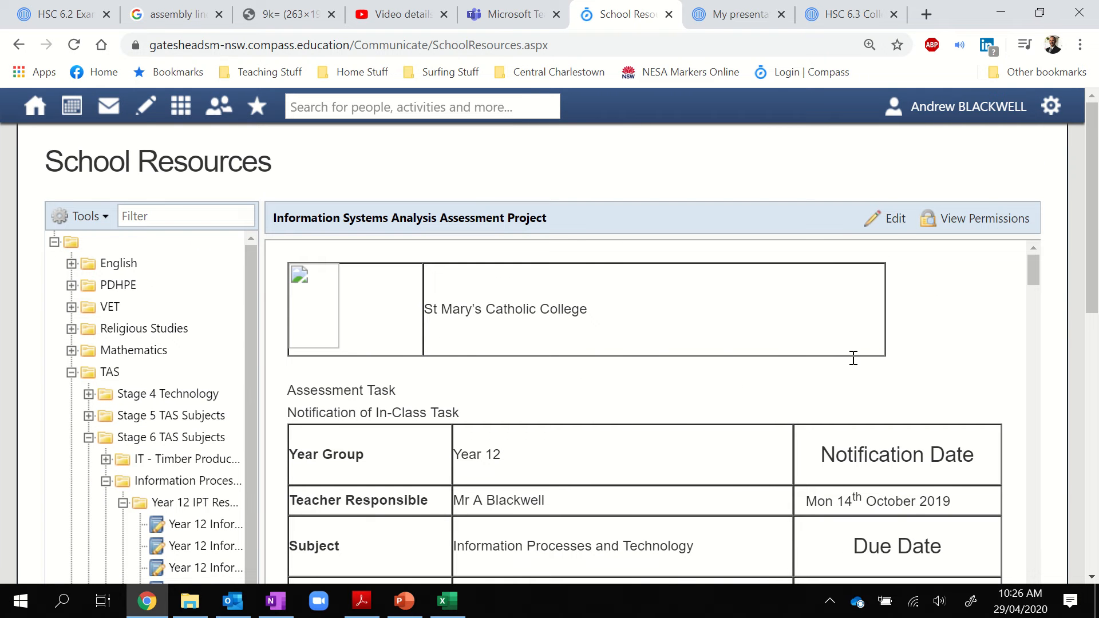
click(890, 218)
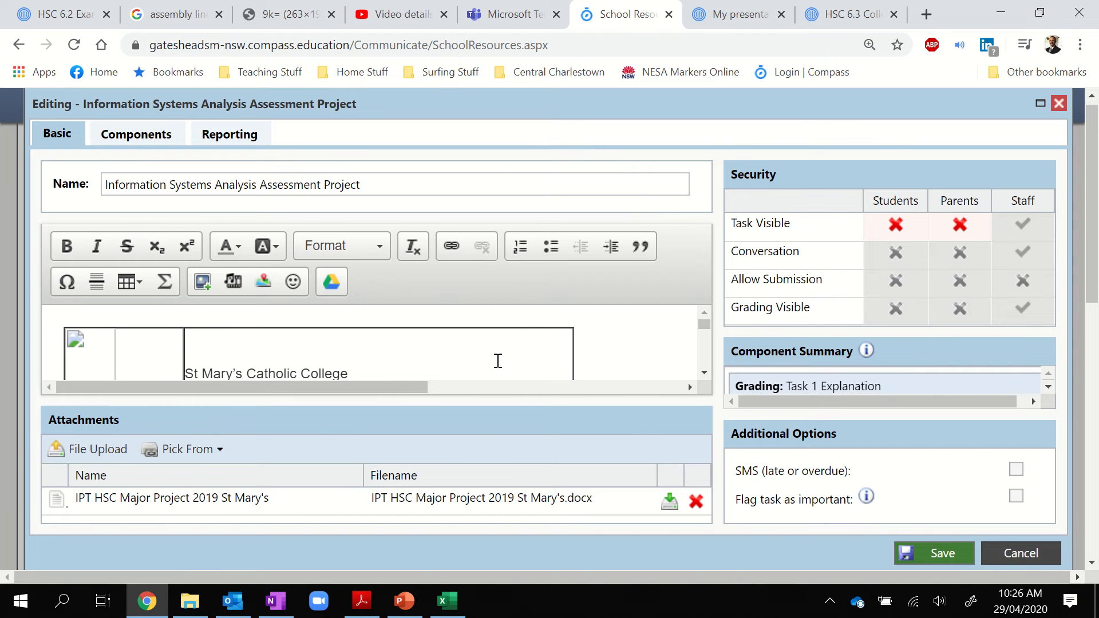
Step: Review the learning task's list of grading components and open the window for adding components
click(134, 138)
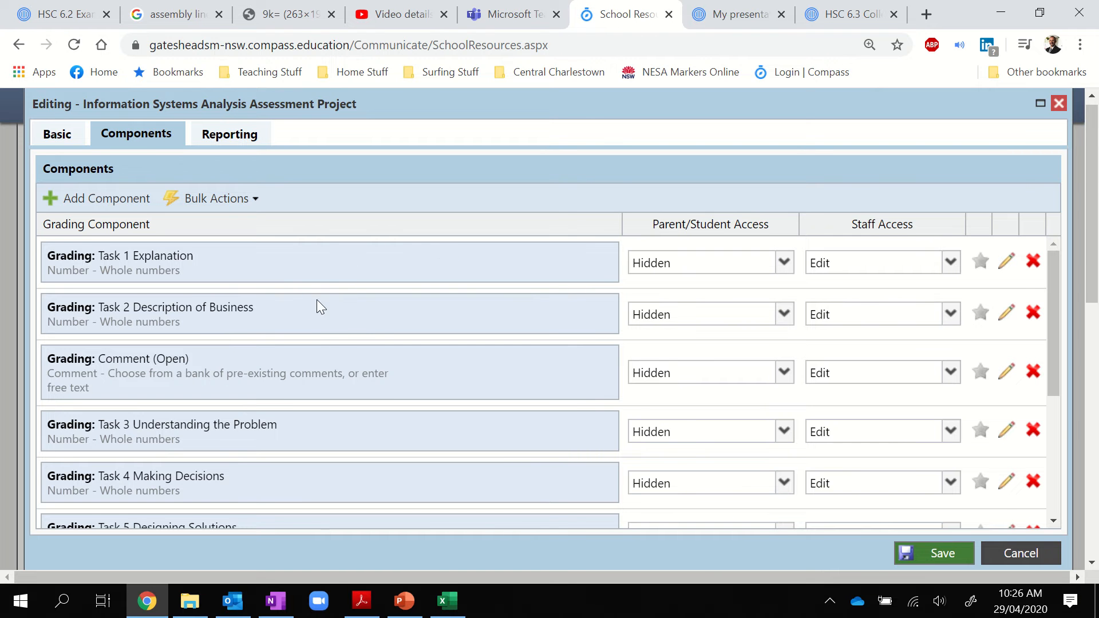
scroll(359, 369, down, 1)
scroll(358, 369, up, 1)
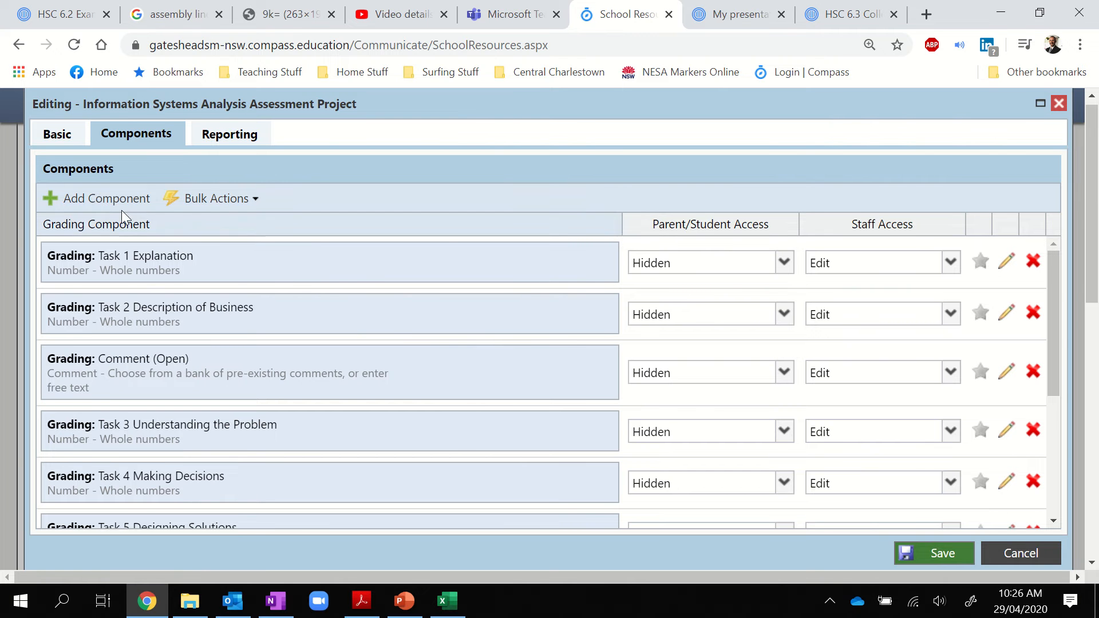
click(109, 199)
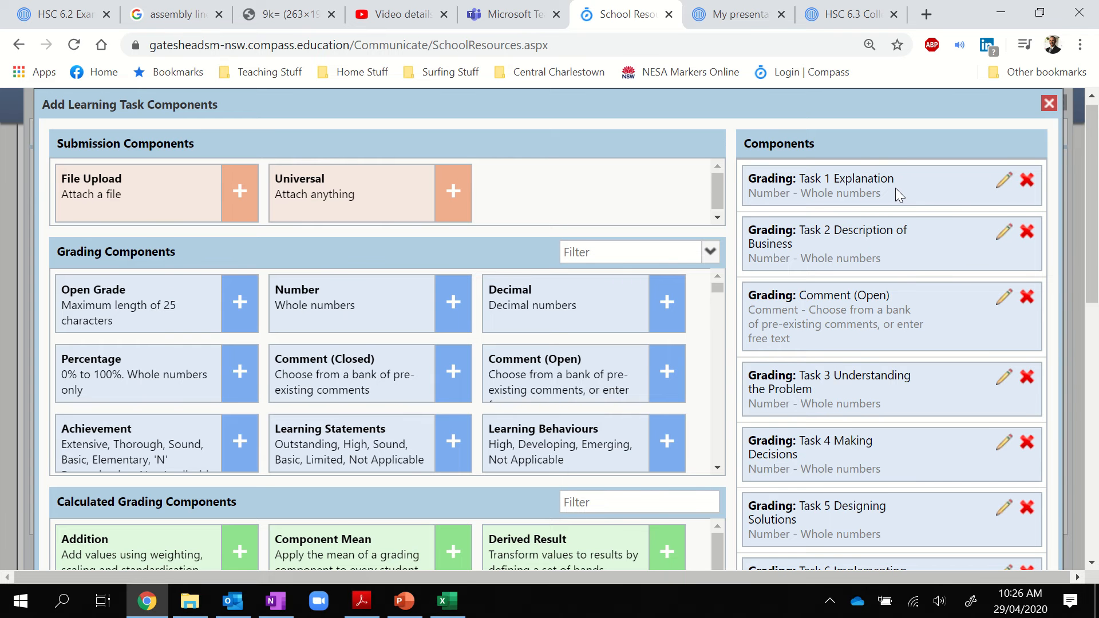
Step: Try a maximum number of 8 for the Task 1 Explanation component, set it back to 5 and accept
click(1004, 182)
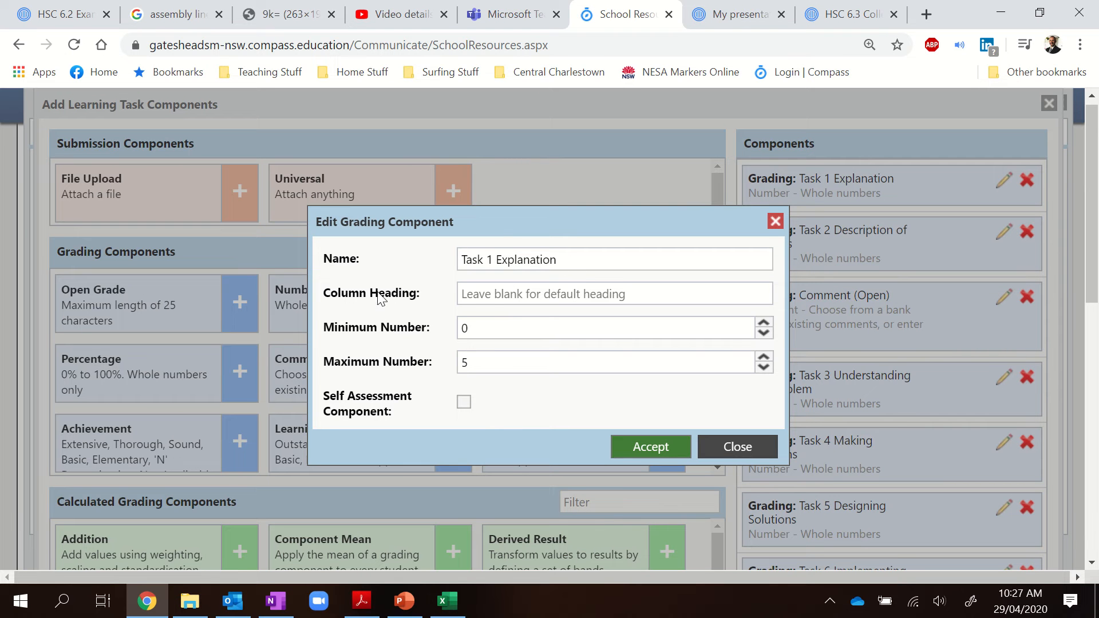
click(498, 372)
click(765, 358)
click(764, 357)
click(764, 357)
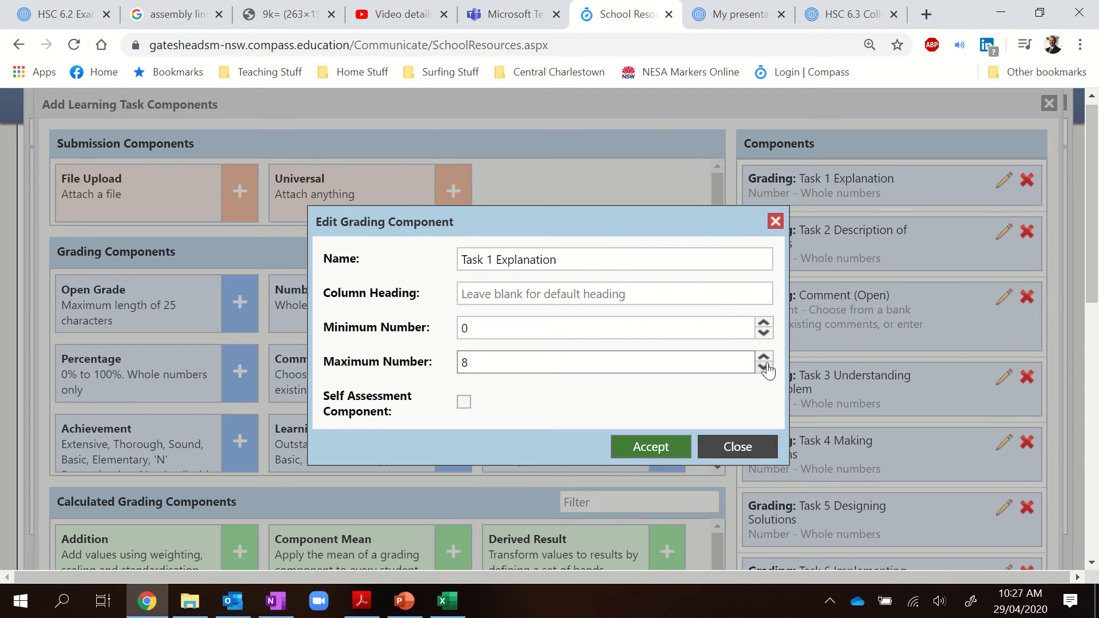
click(764, 367)
click(764, 367)
click(764, 367)
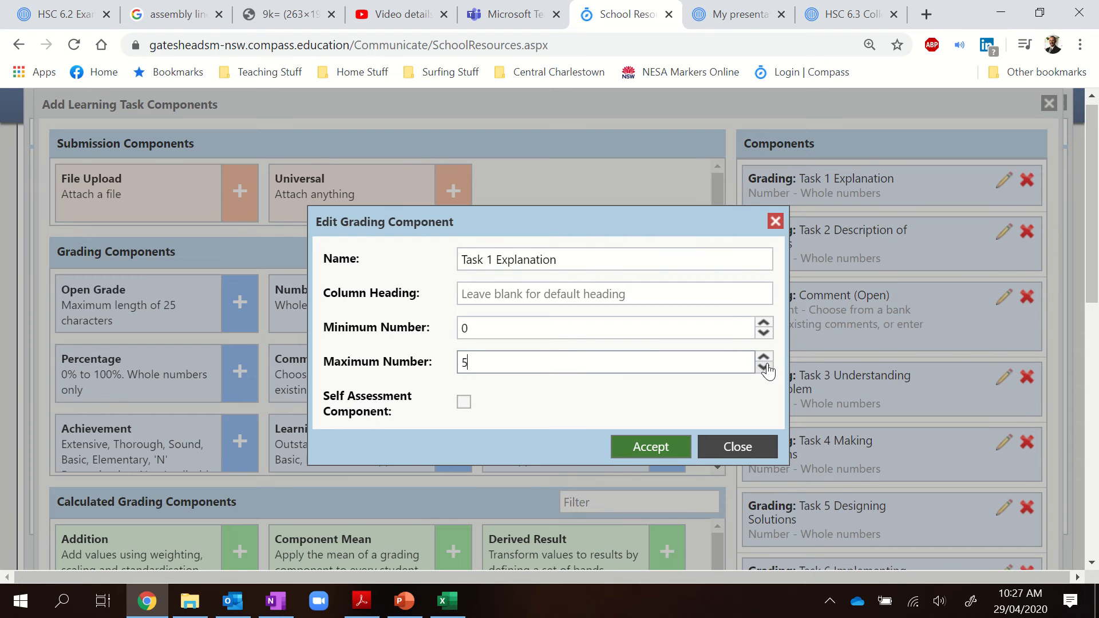
click(633, 451)
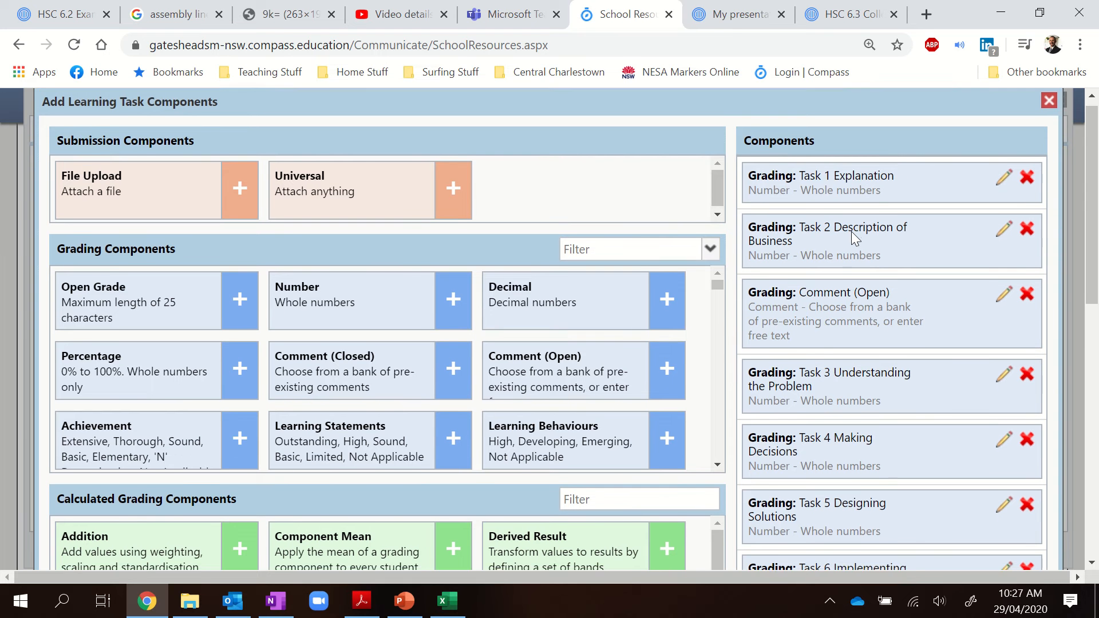
Step: Check the number limits of the Task 7 Testing Evaluating and Maintaining and Task 3 Understanding the Problem components
scroll(851, 235, down, 2)
scroll(851, 232, down, 1)
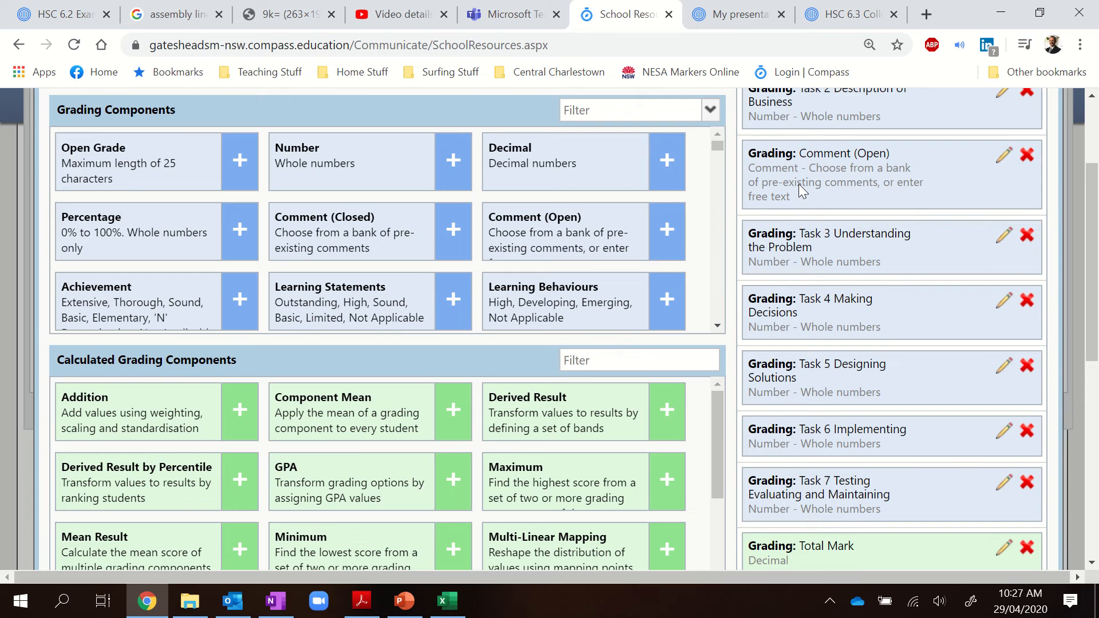
scroll(801, 191, down, 2)
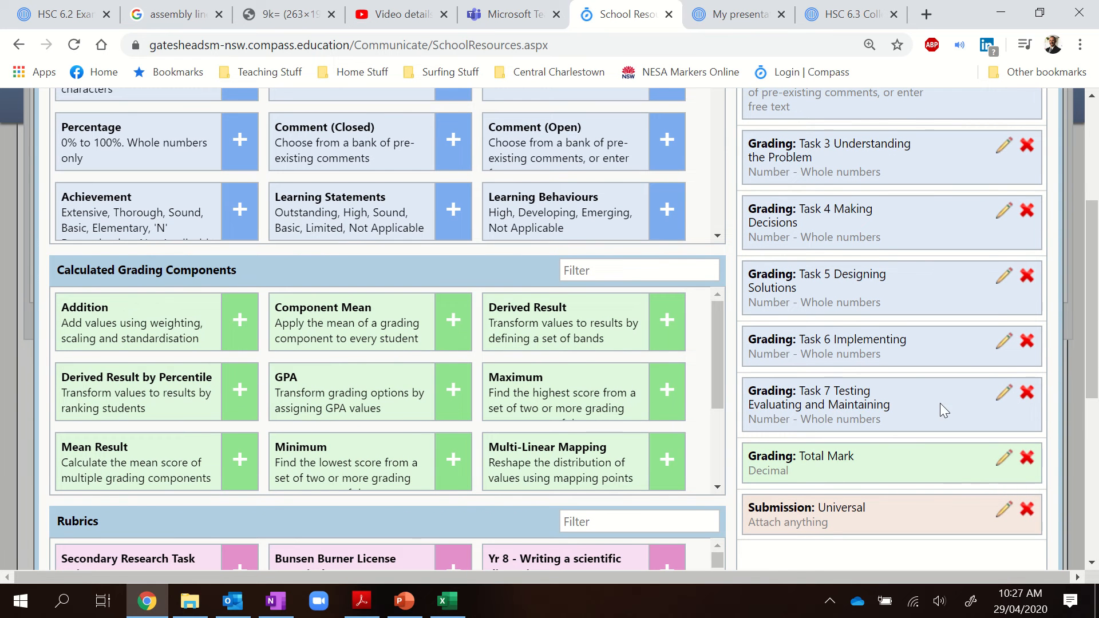
click(1005, 393)
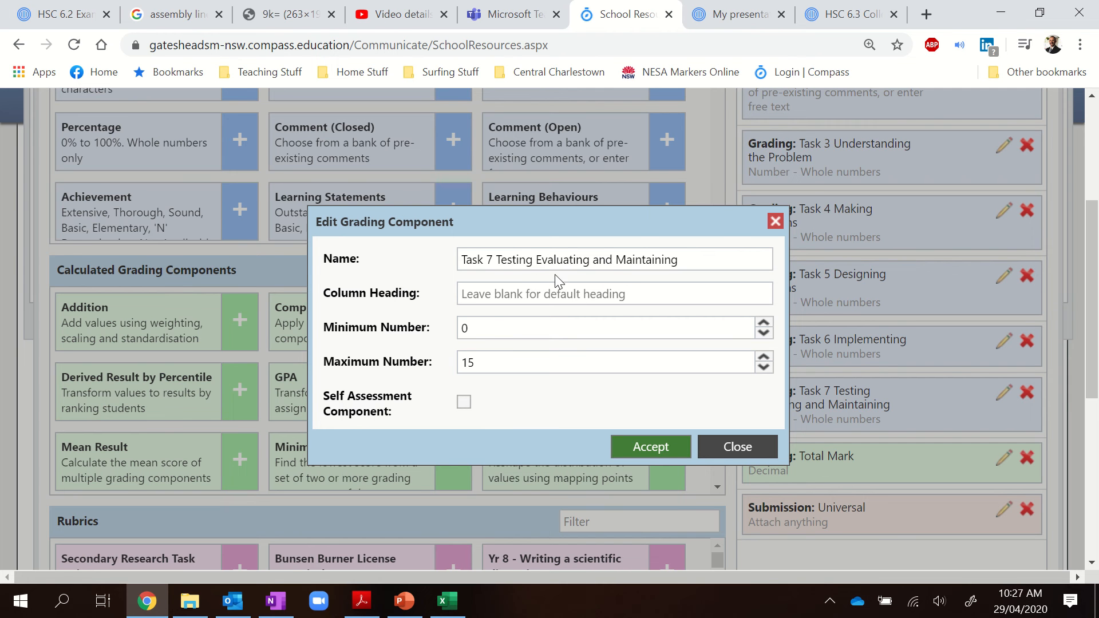
click(640, 451)
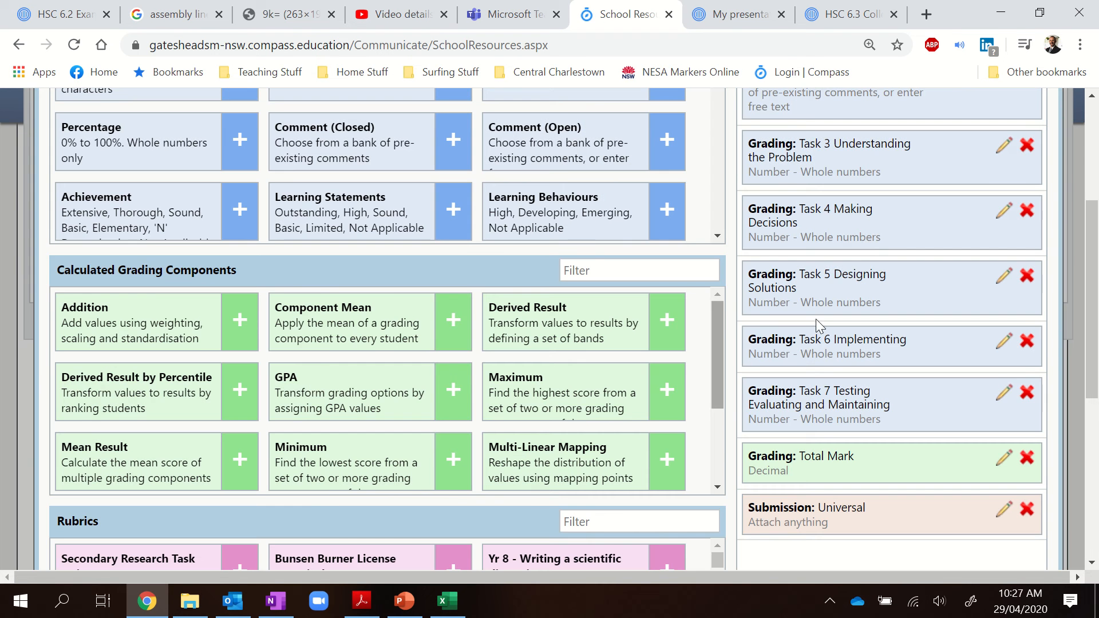
click(1005, 146)
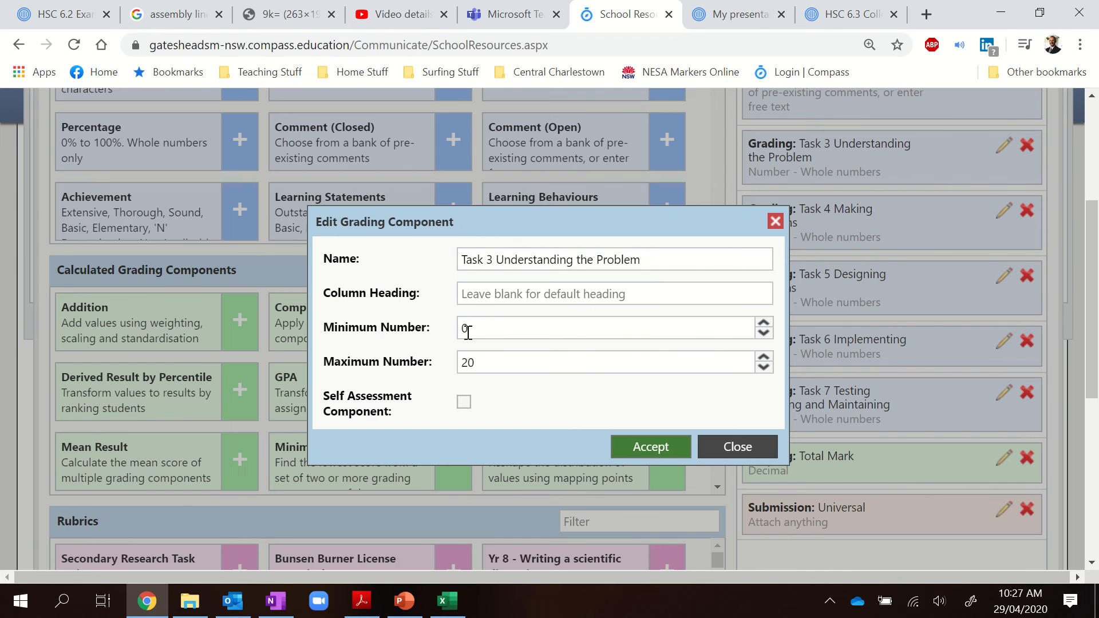
click(633, 446)
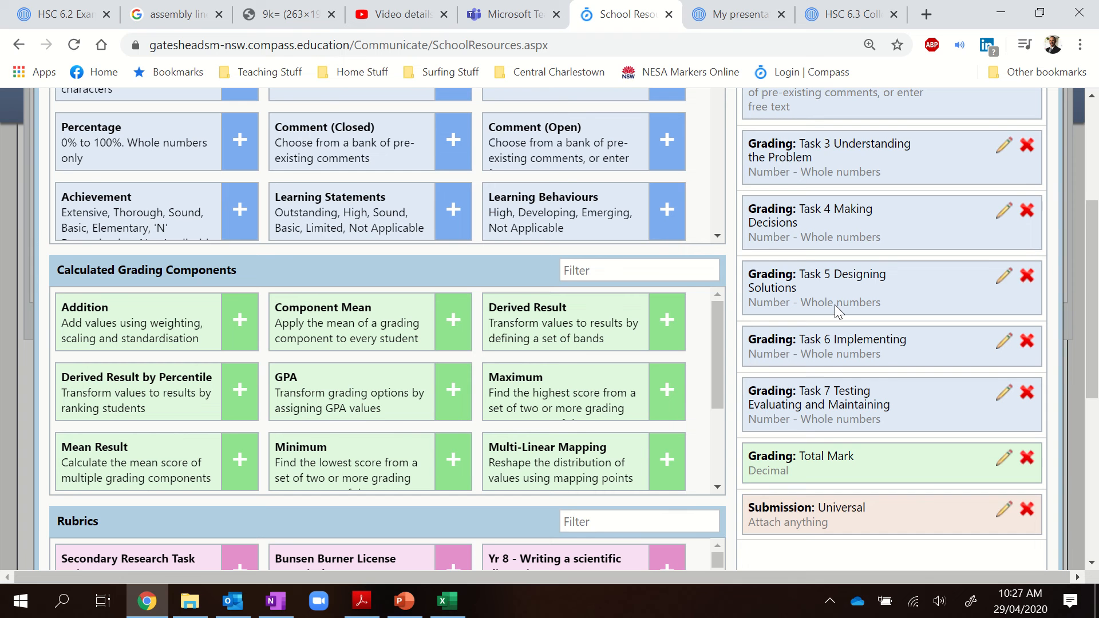
Step: Look over the calculated grading components, open the Total Mark component's settings and examine its weighting options
scroll(834, 308, down, 2)
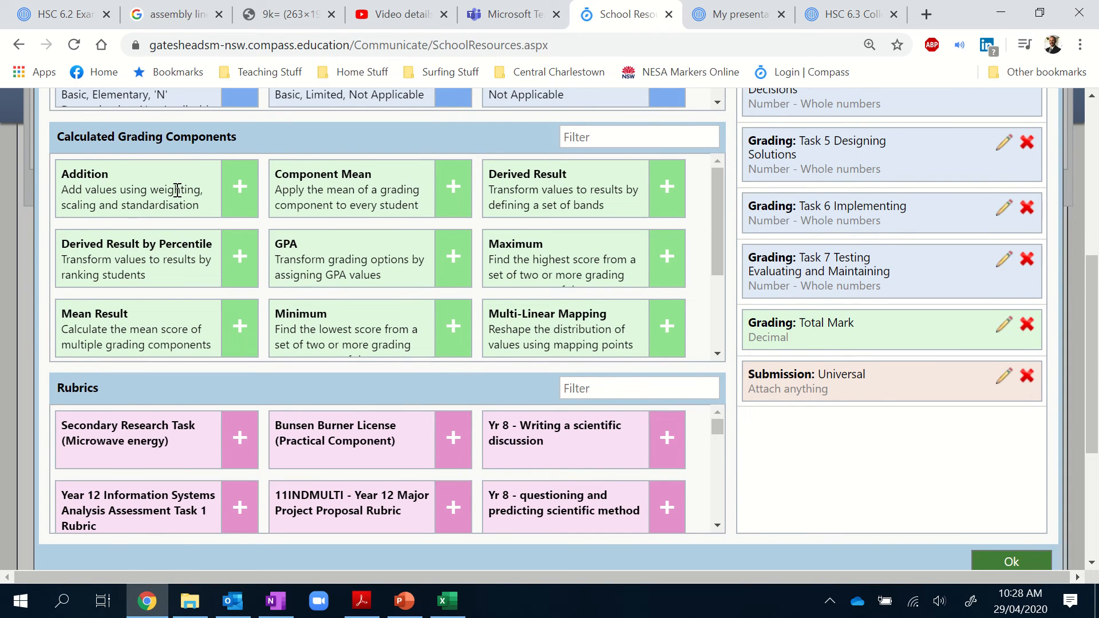
scroll(143, 211, up, 1)
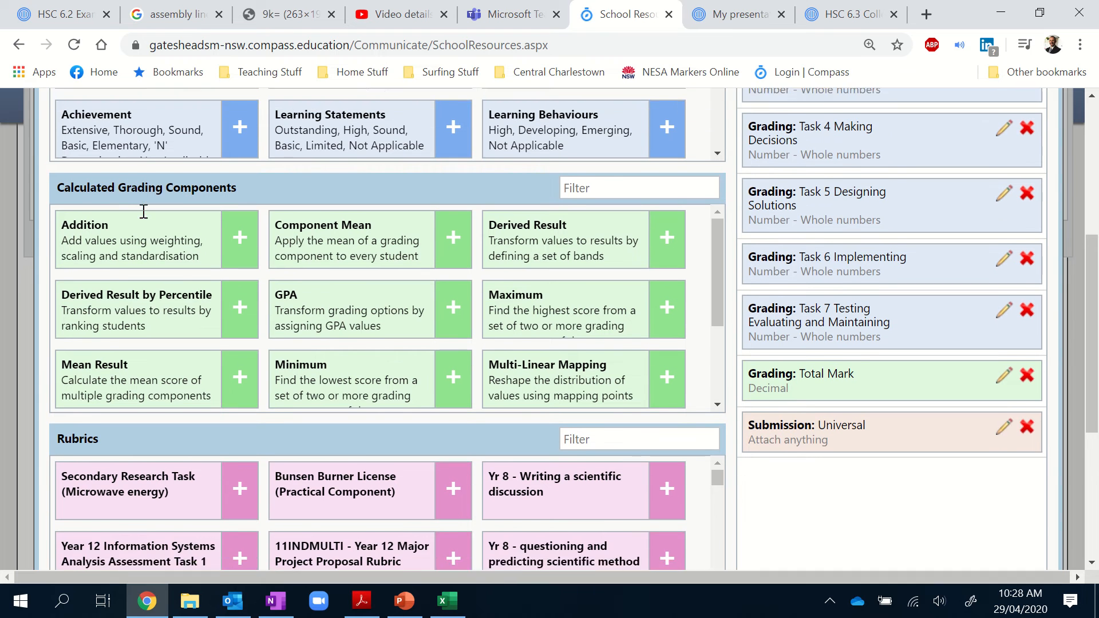
scroll(144, 211, down, 1)
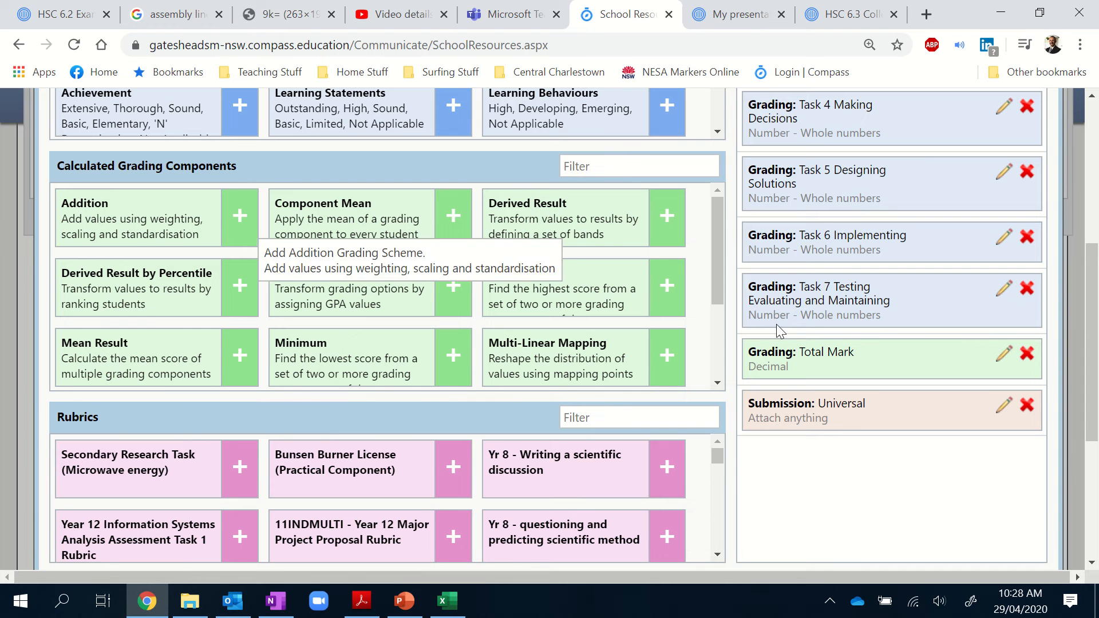
click(1004, 355)
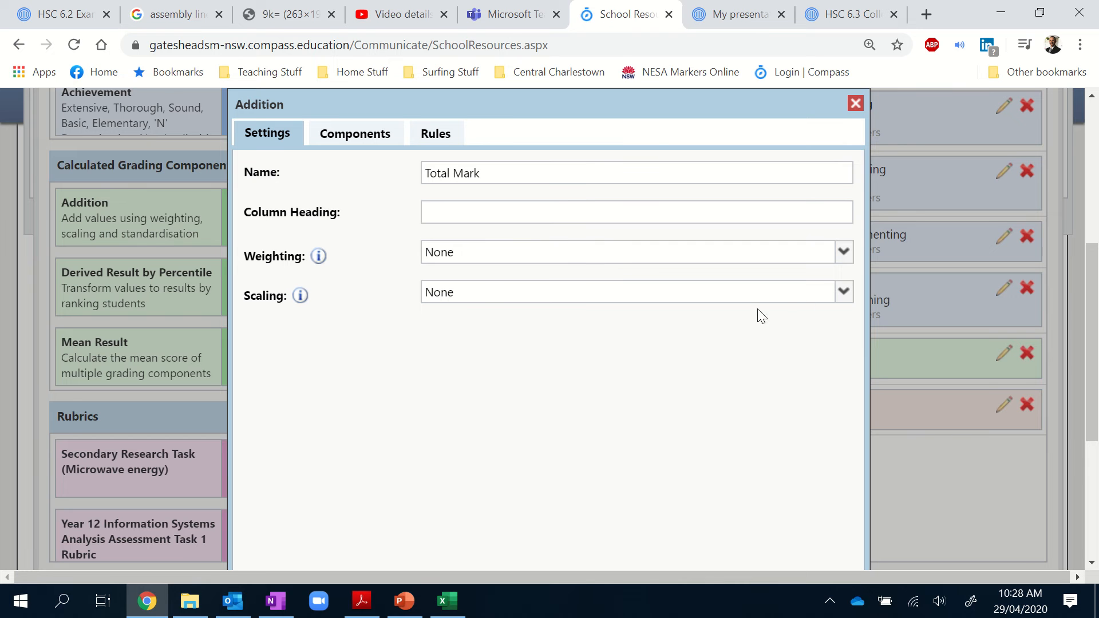
click(844, 253)
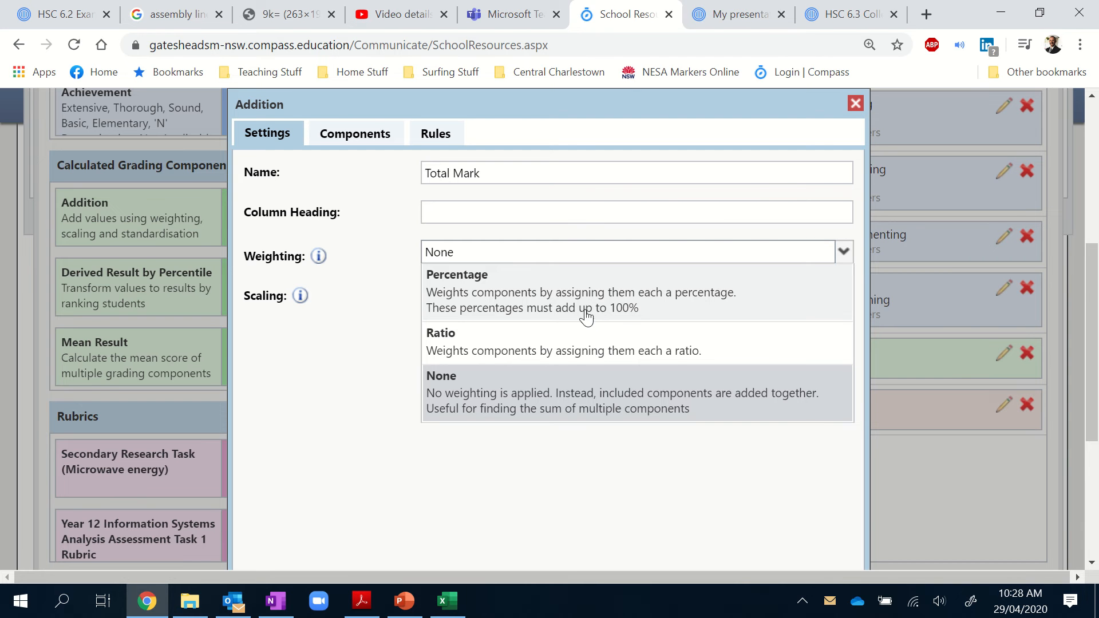
click(371, 401)
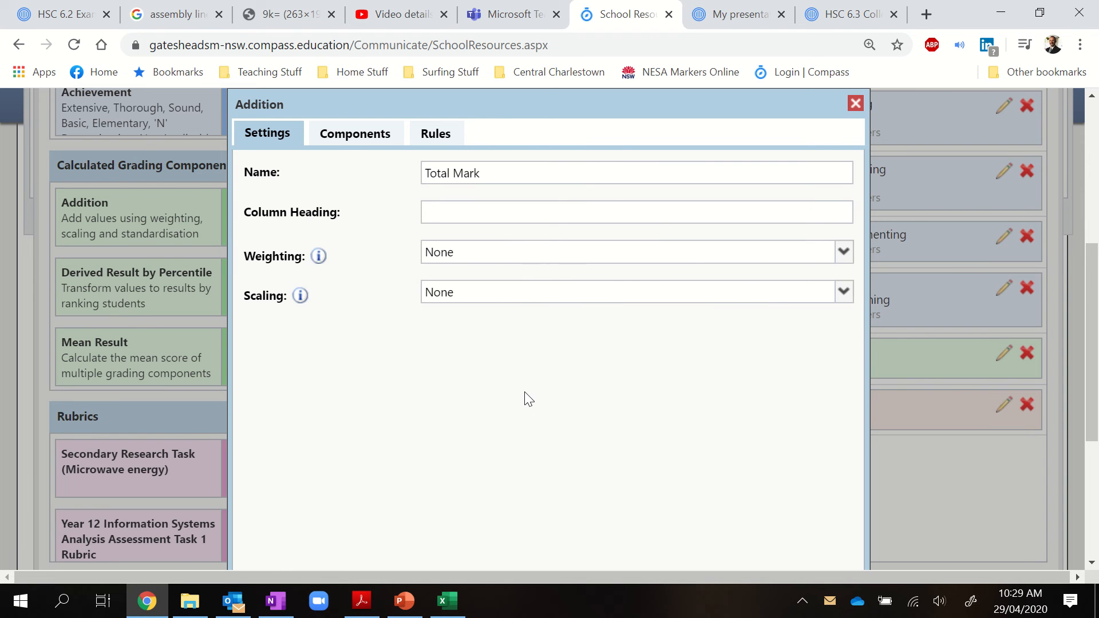
Step: Examine which task components are included in the Total Mark addition
click(342, 138)
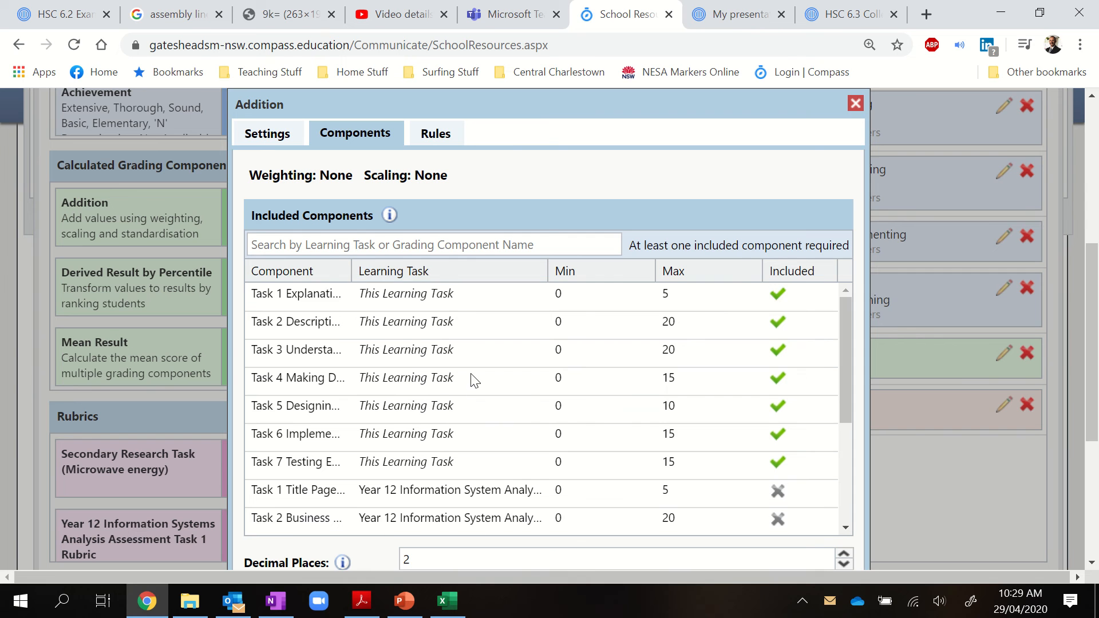
scroll(473, 380, down, 1)
scroll(474, 380, up, 1)
scroll(474, 441, up, 1)
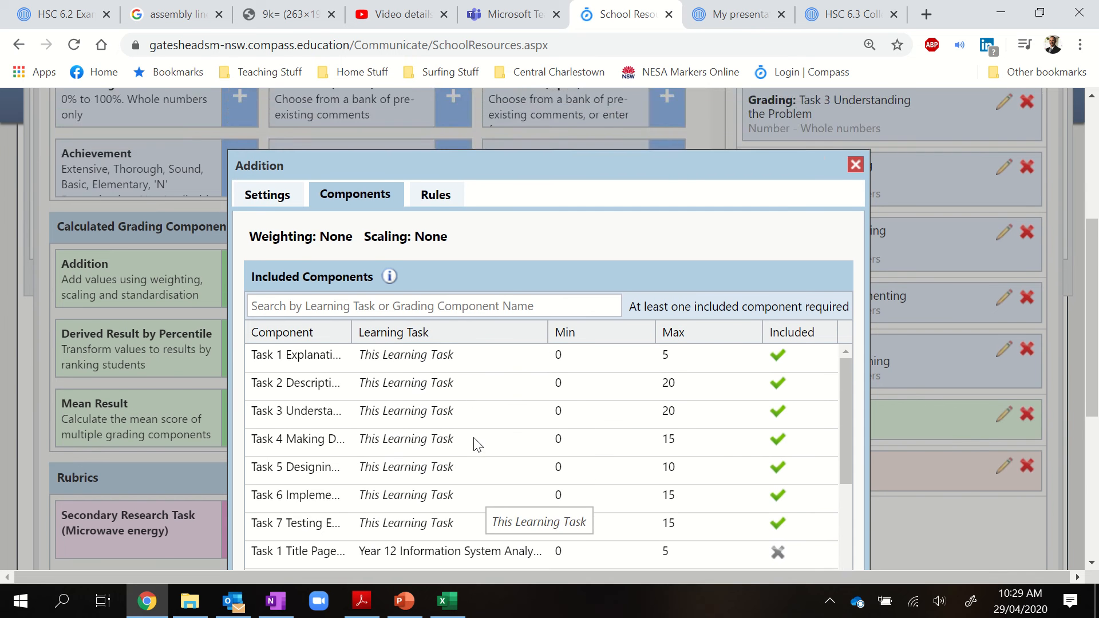
scroll(475, 443, down, 2)
scroll(474, 441, down, 1)
scroll(510, 360, down, 4)
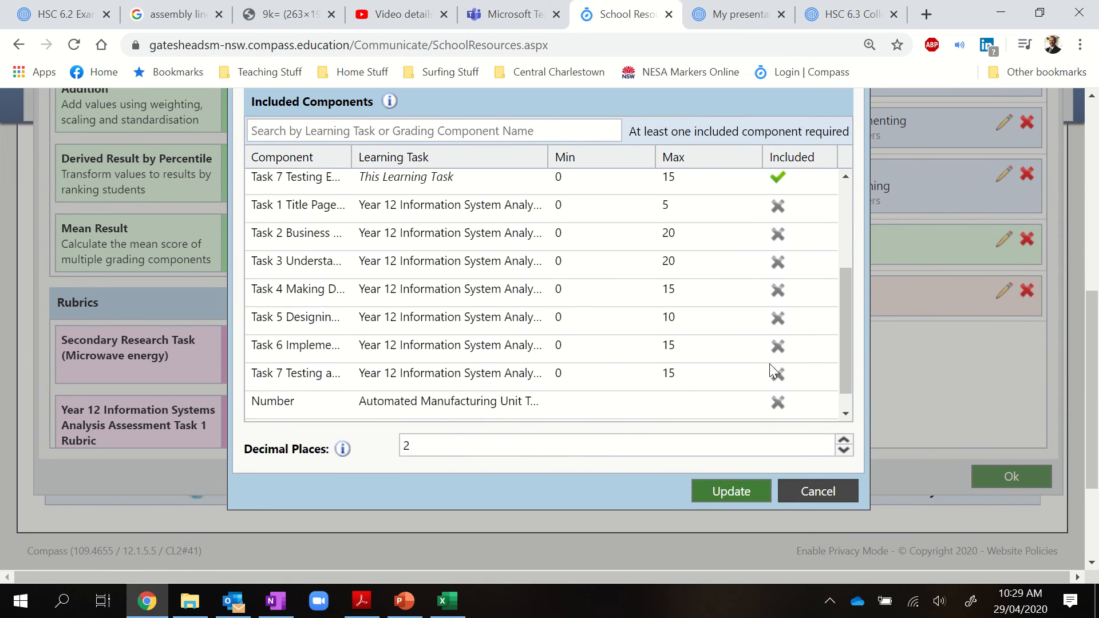
scroll(570, 271, up, 4)
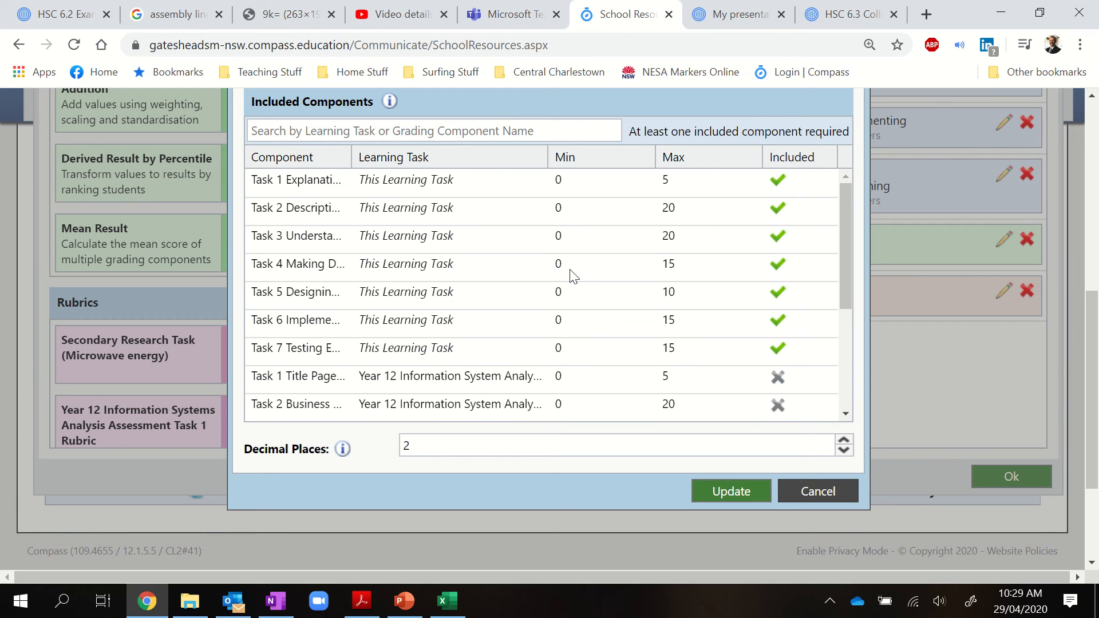
click(776, 181)
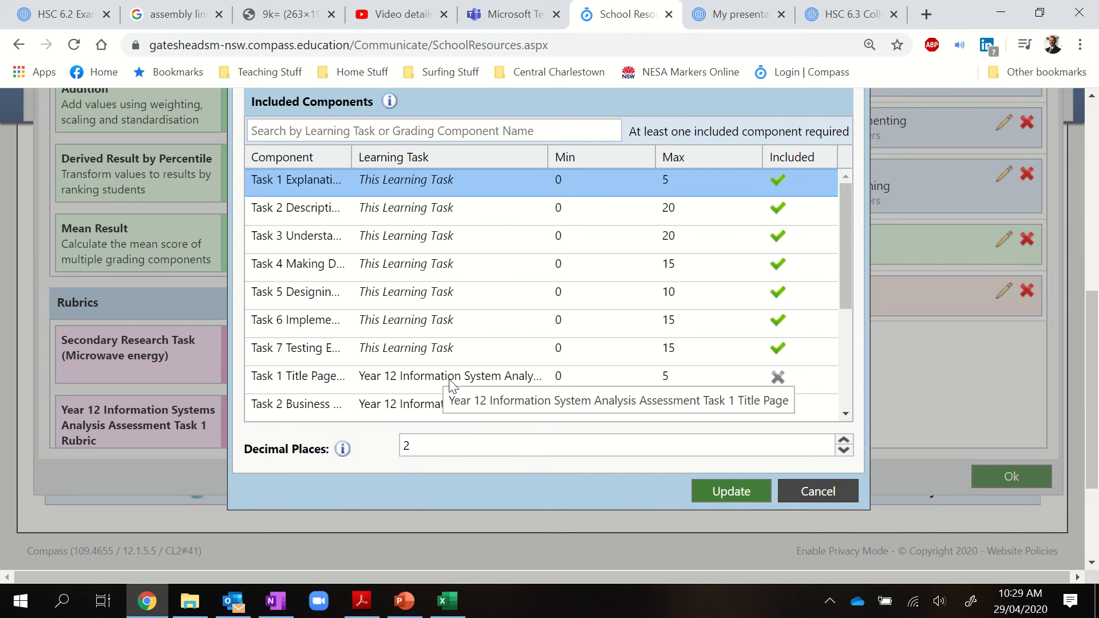
Step: Look through the components of other learning tasks available for the Total Mark addition, keep the current inclusions and update the component
scroll(451, 383, down, 5)
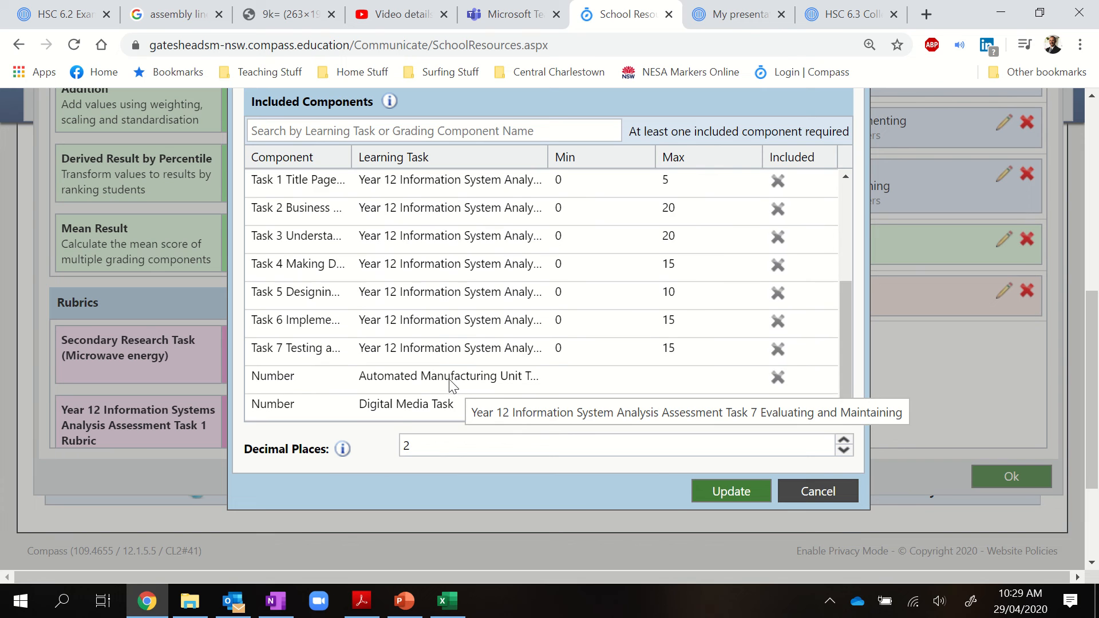
scroll(451, 384, up, 4)
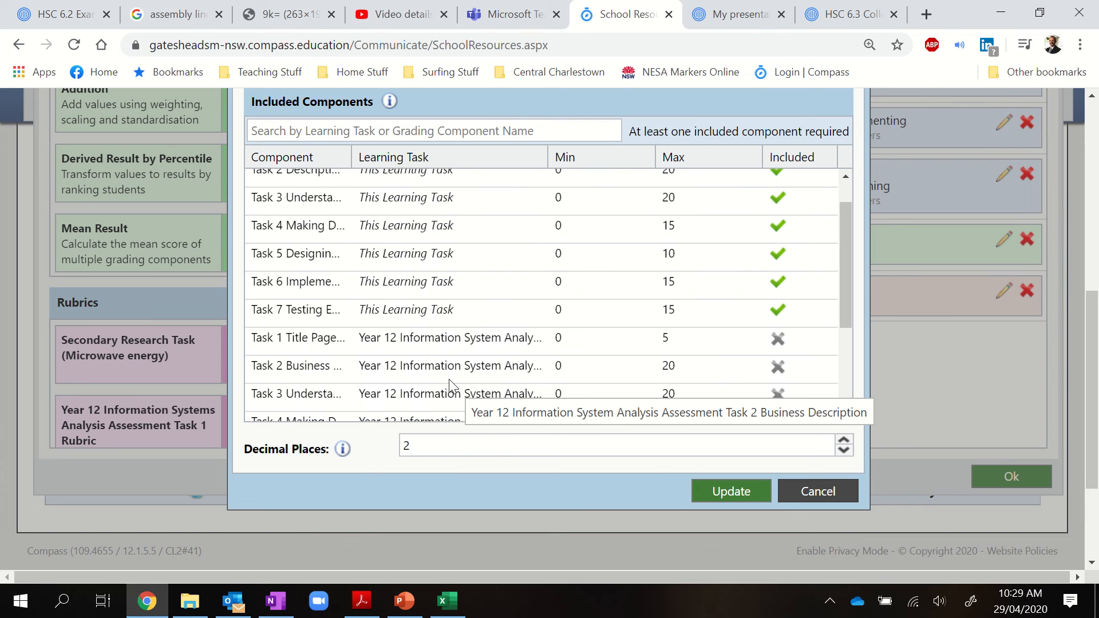
scroll(451, 384, up, 1)
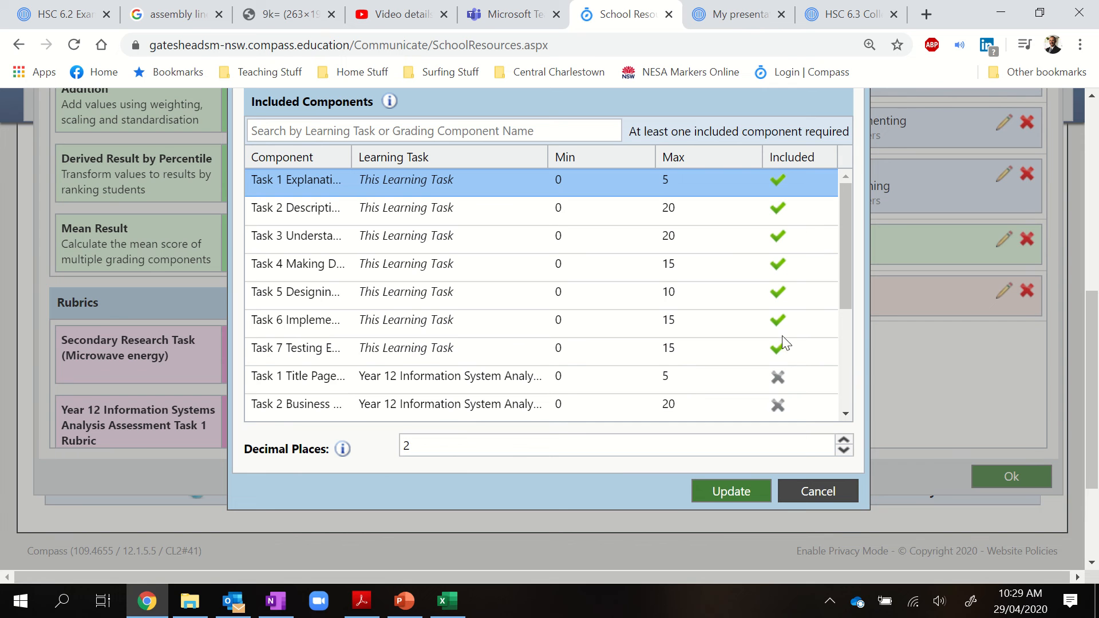
click(741, 494)
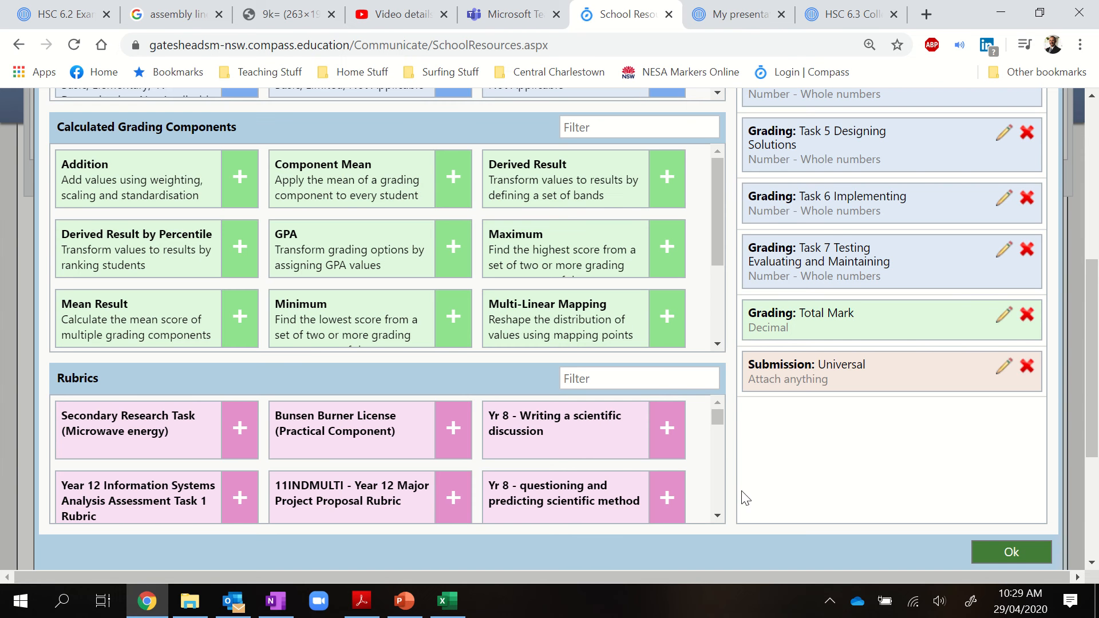
Step: Reopen the Total Mark component and read the overview and rules for the Addition calculation
click(1003, 318)
click(436, 133)
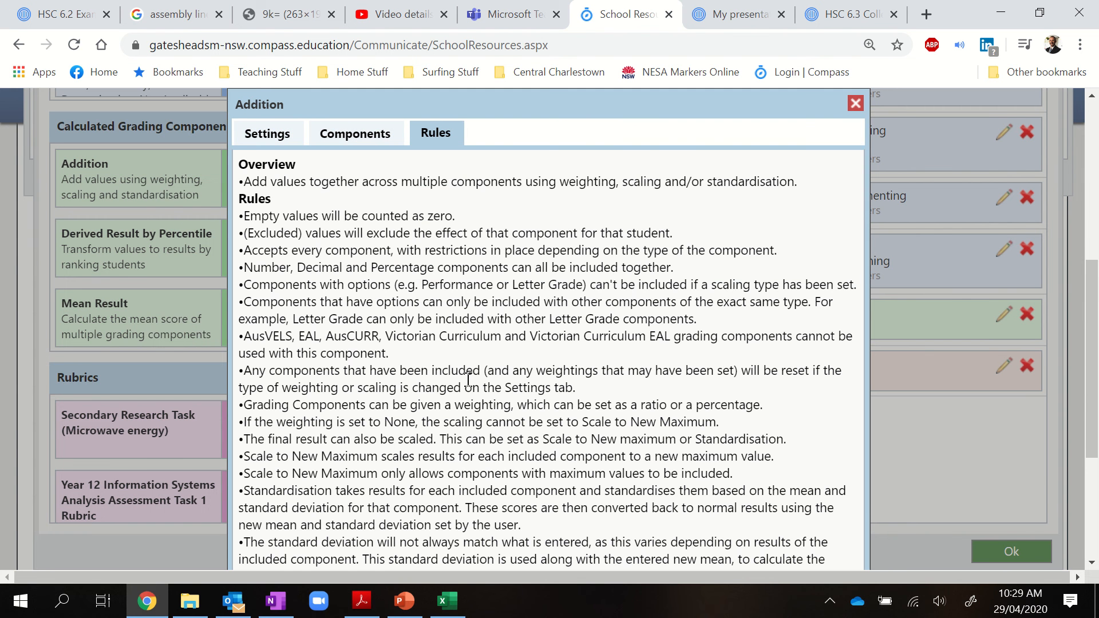
scroll(469, 379, down, 2)
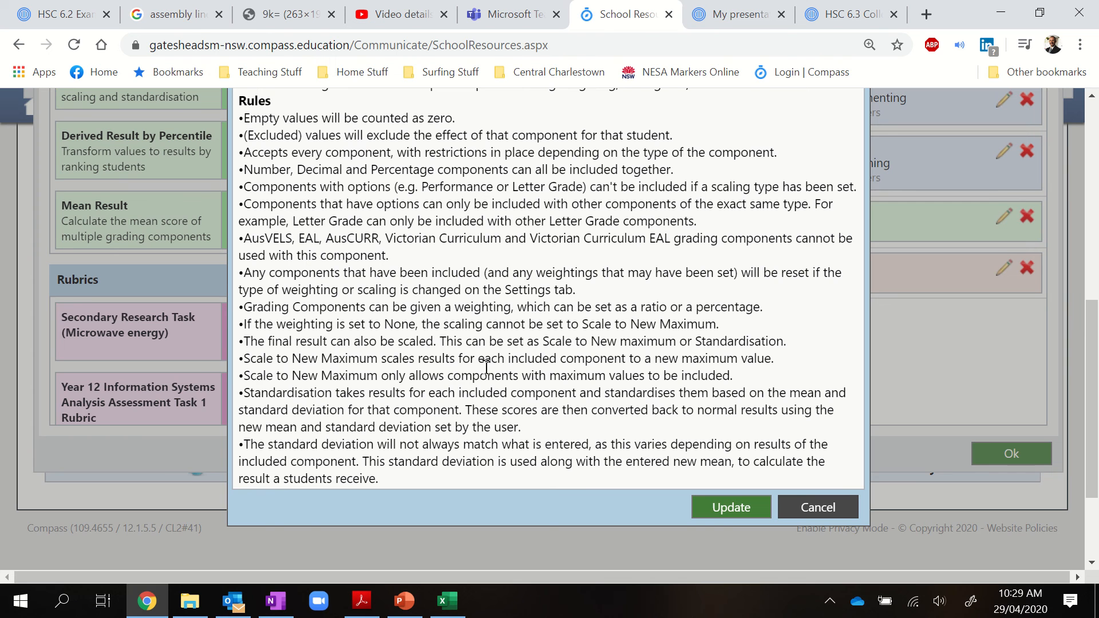
scroll(487, 367, up, 2)
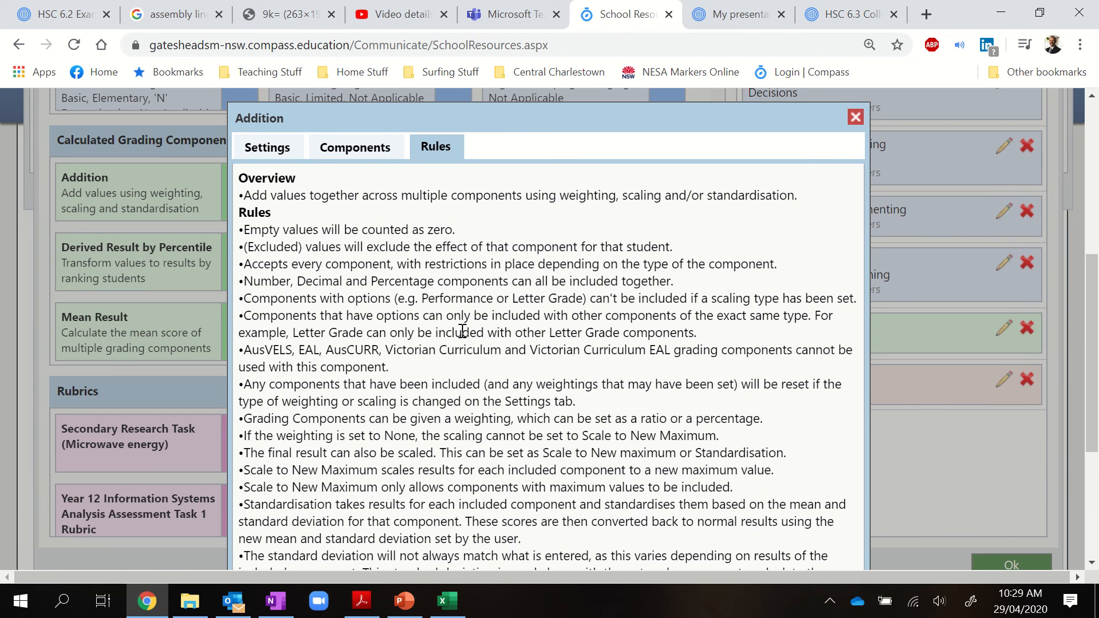
Step: Review the Total Mark's weighting and scaling settings and its included components, and accept the component
click(329, 144)
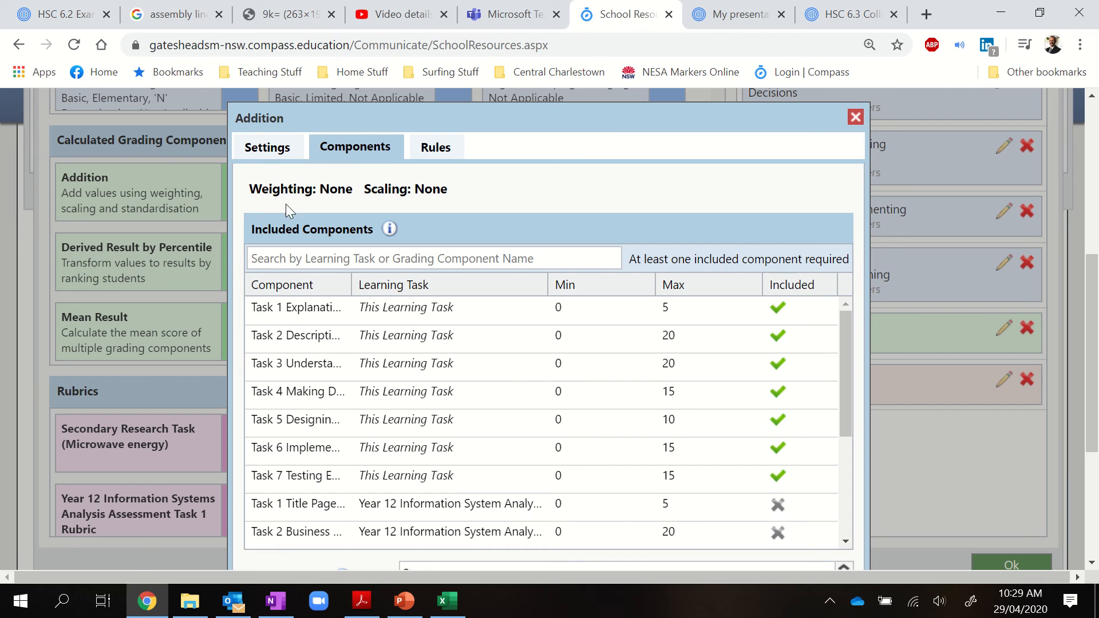
click(269, 152)
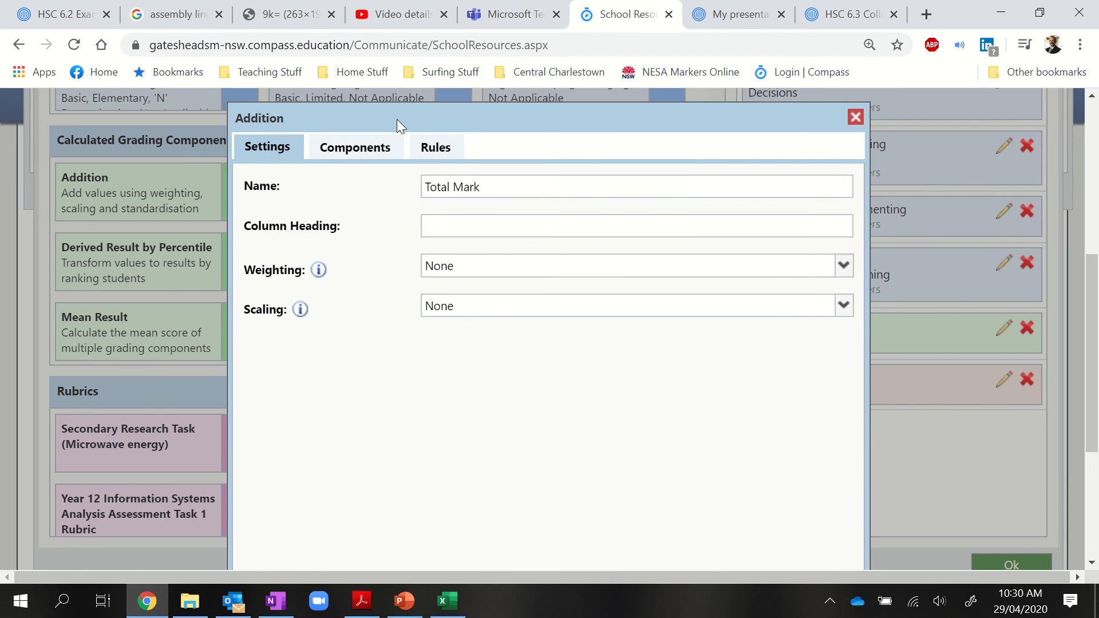
click(358, 150)
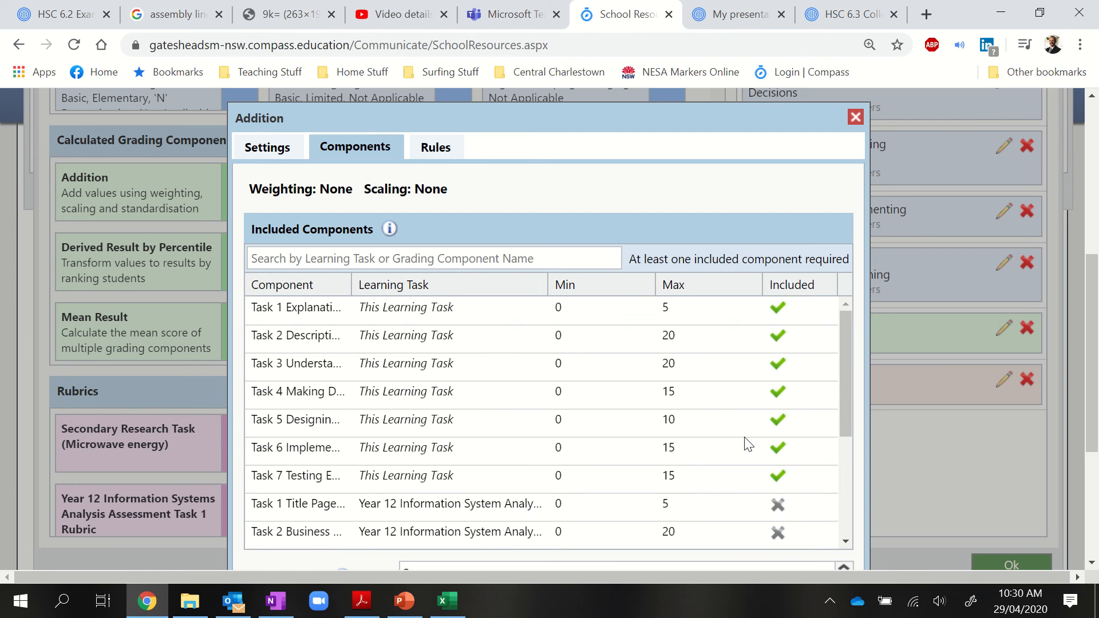
scroll(746, 444, down, 5)
scroll(901, 469, down, 2)
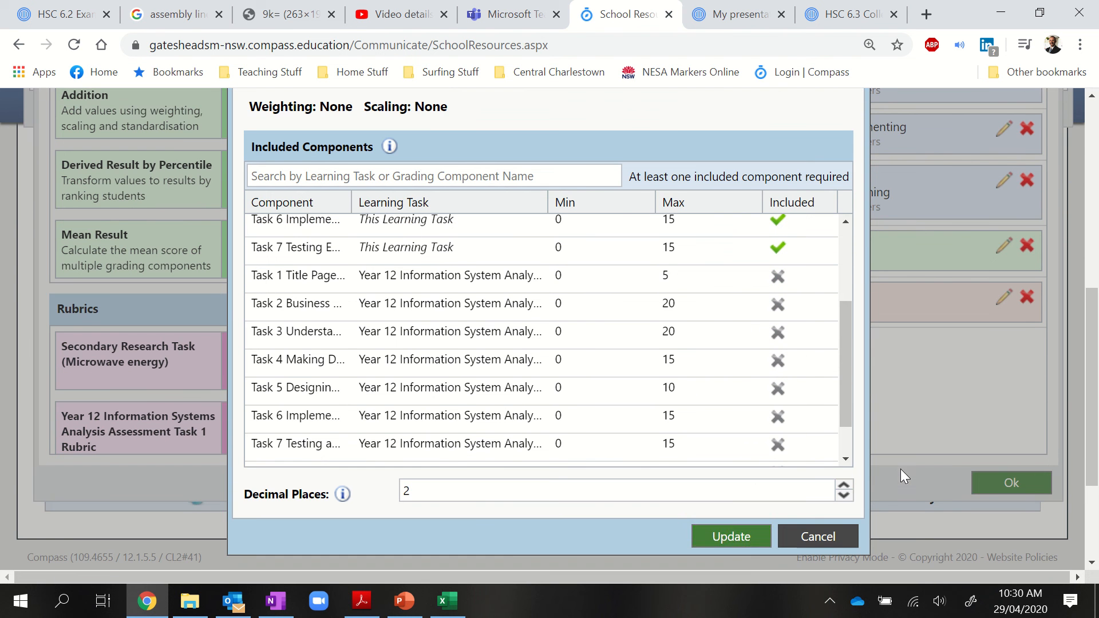
click(735, 536)
Step: Look over the learning task's selected grading components and confirm the selection
scroll(878, 461, up, 4)
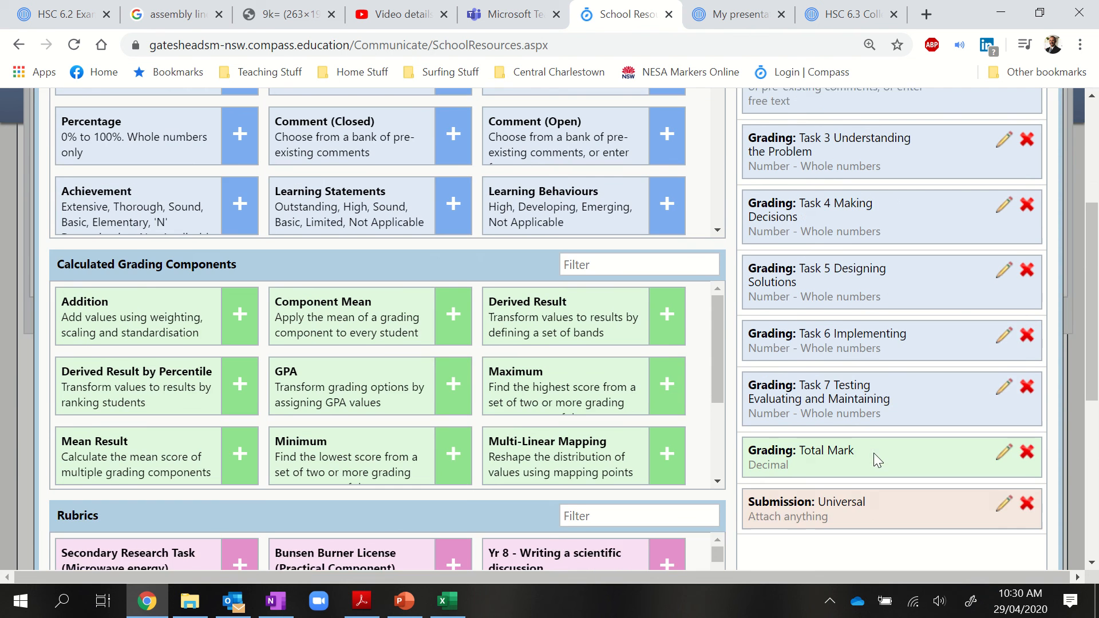
scroll(878, 461, down, 4)
scroll(877, 460, down, 2)
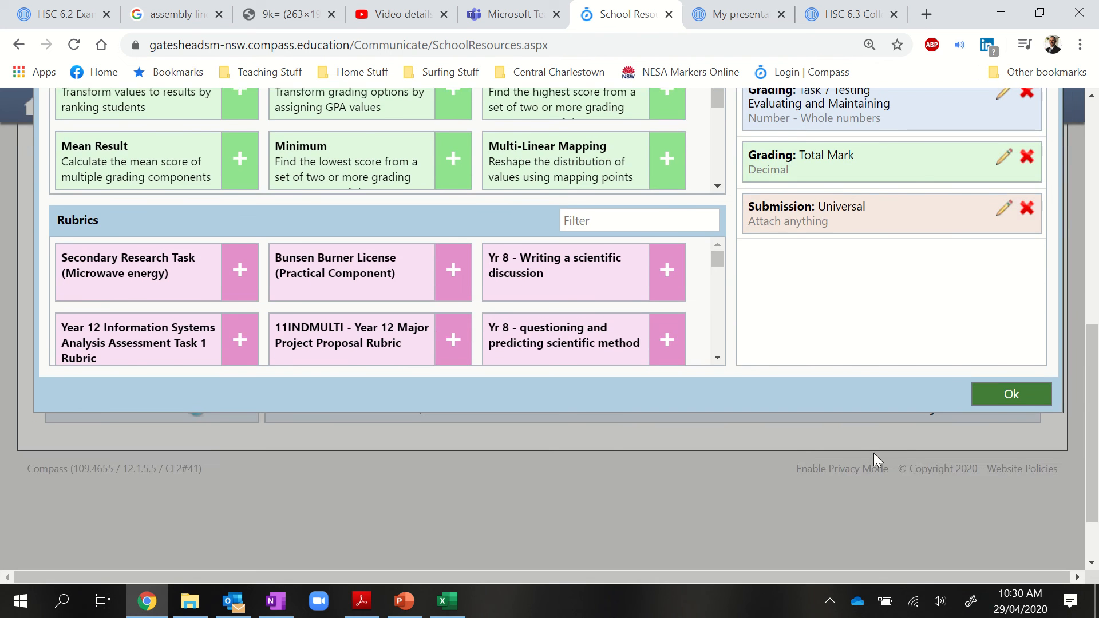
click(1015, 395)
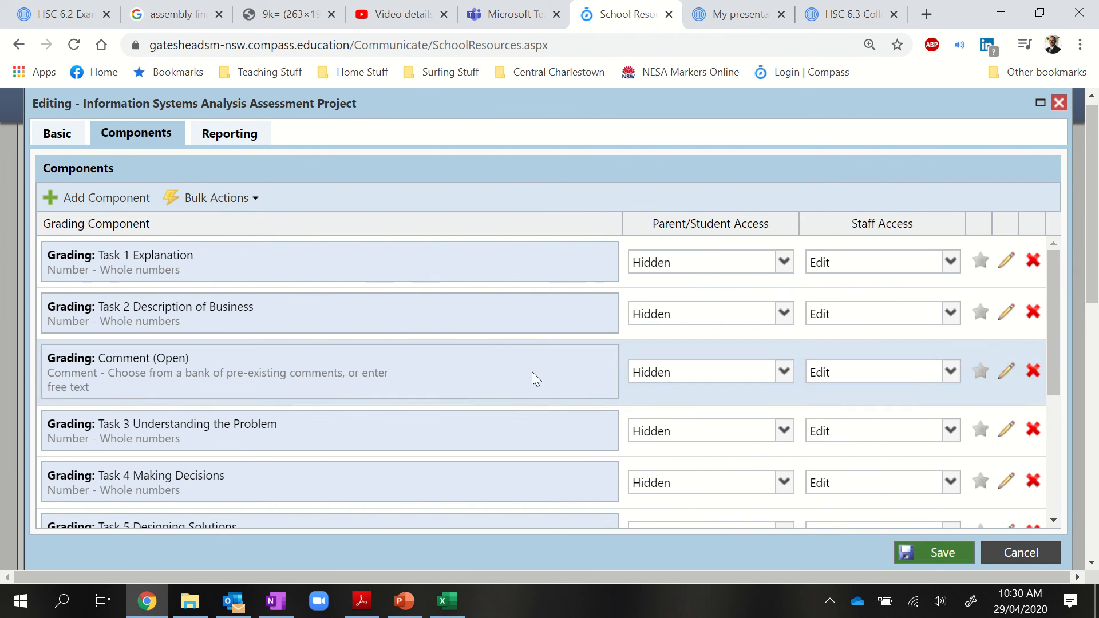
Step: Leave the learning task editor and look over the Information Systems Analysis Assessment Project's notification page
drag(532, 372, 541, 342)
key(Escape)
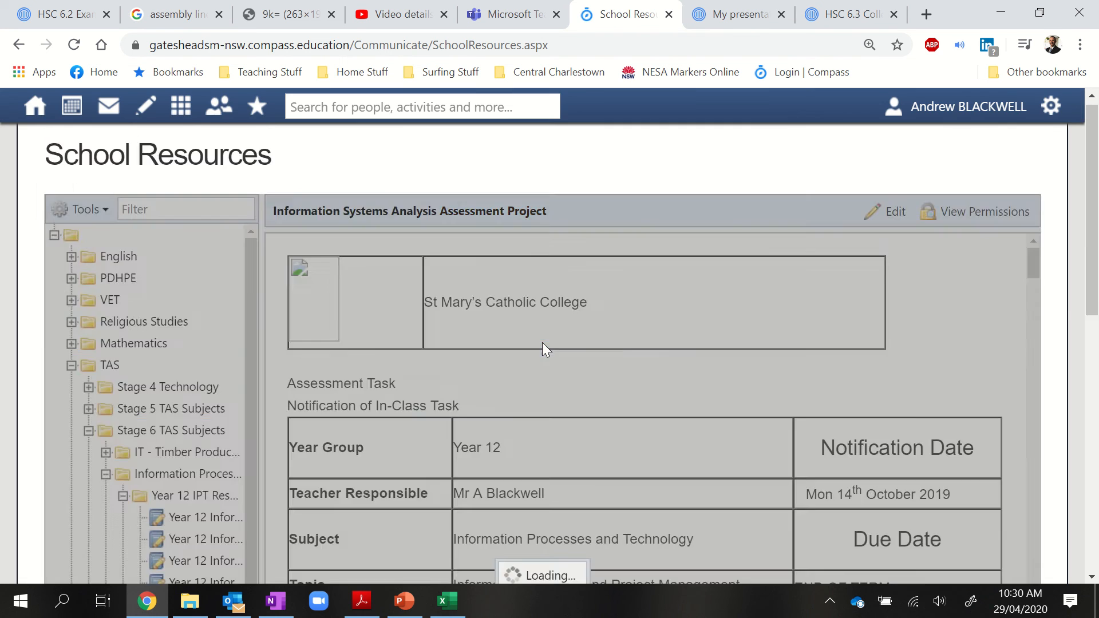
scroll(540, 332, up, 6)
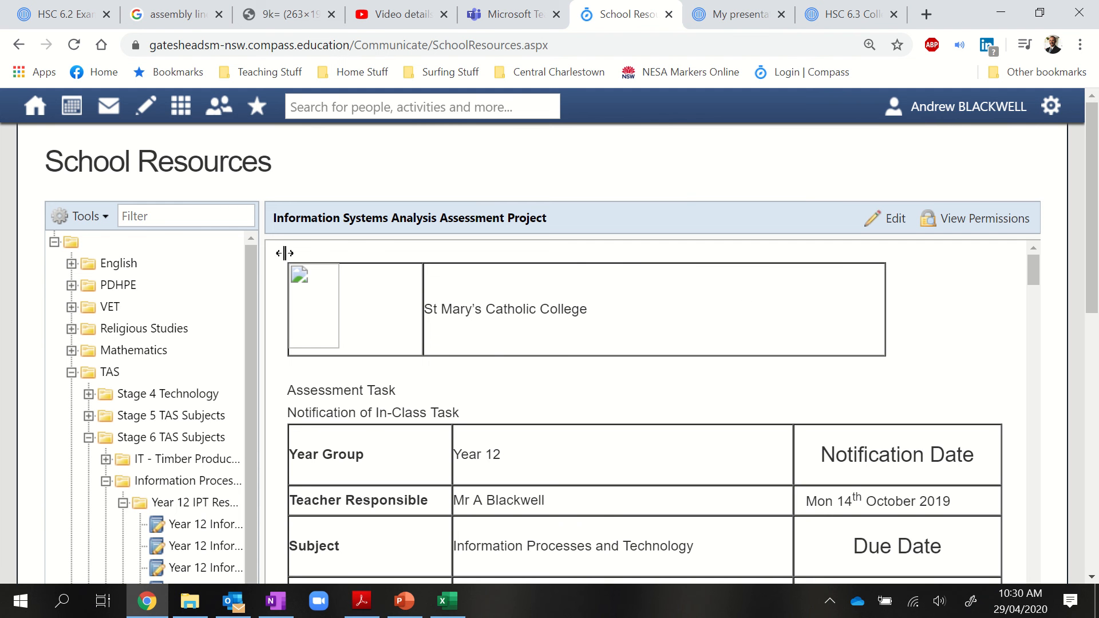
scroll(381, 335, down, 3)
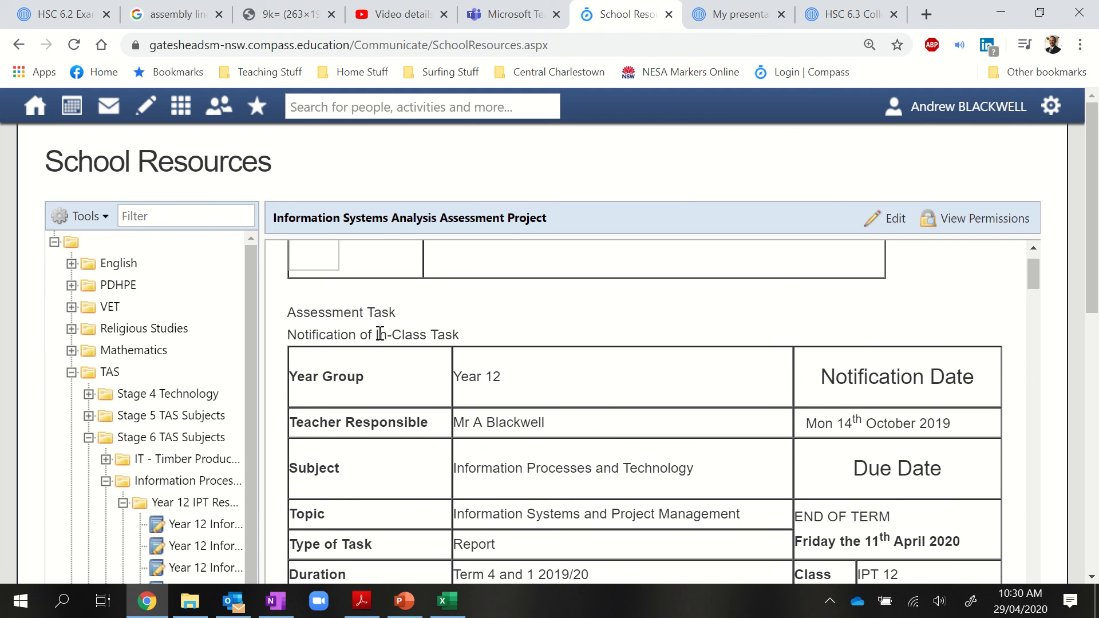
Step: Open the Information Systems Analysis Assessment Project for editing and look through its full list of grading components
click(886, 218)
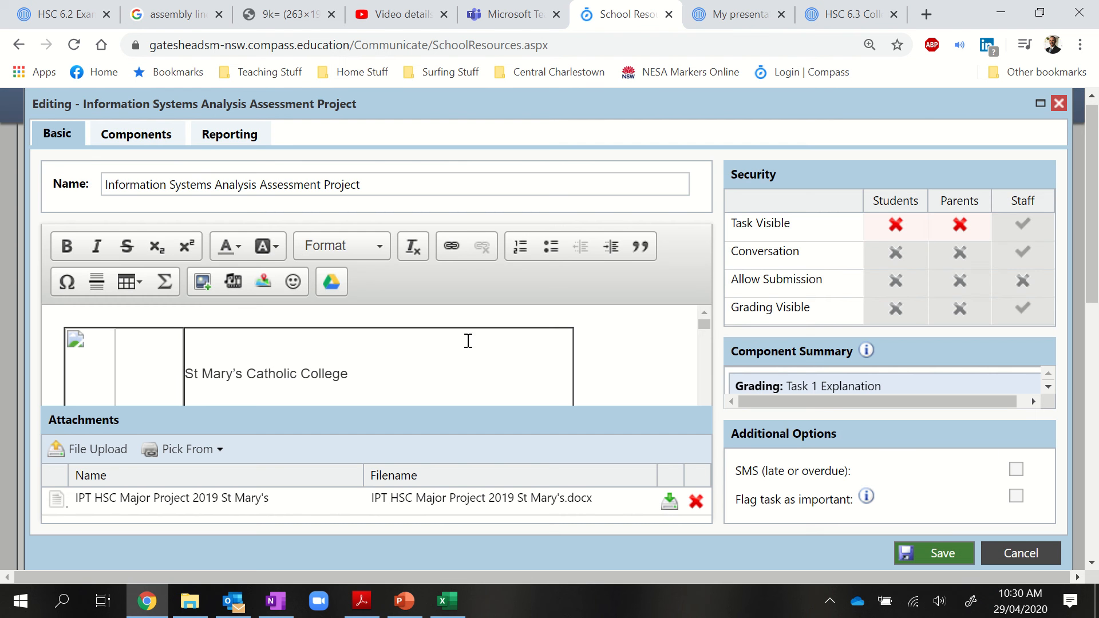
click(143, 143)
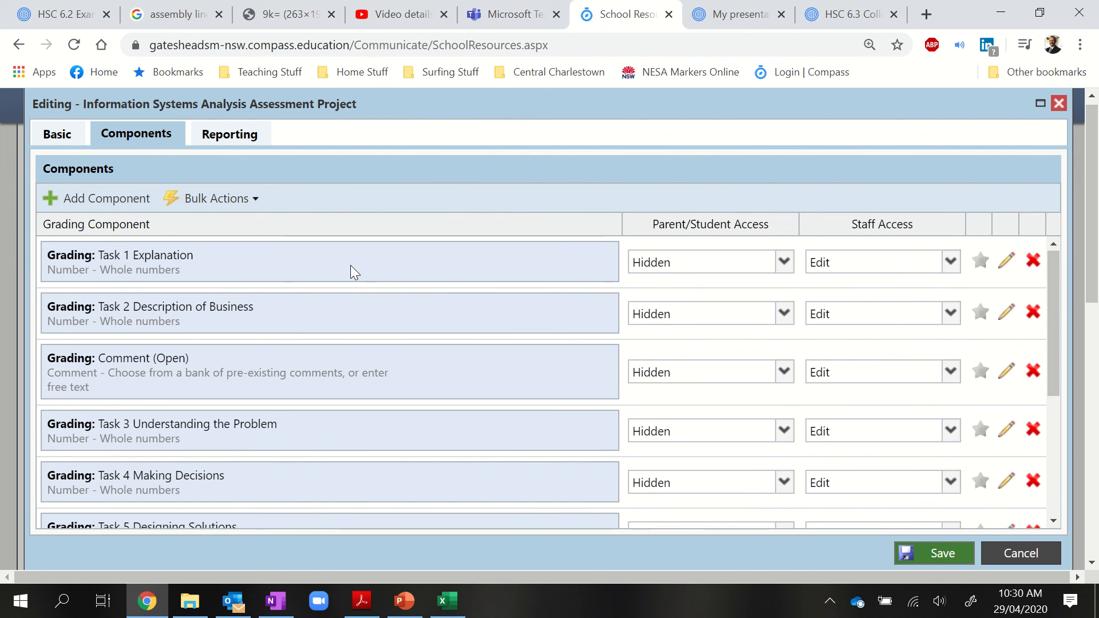
scroll(350, 265, down, 6)
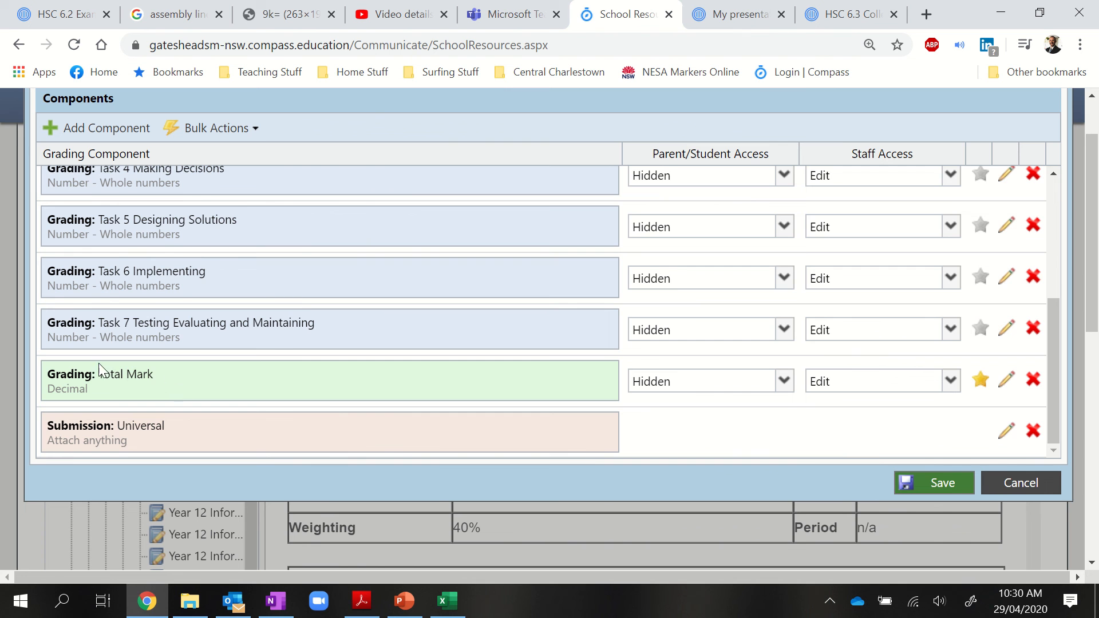
scroll(369, 287, up, 5)
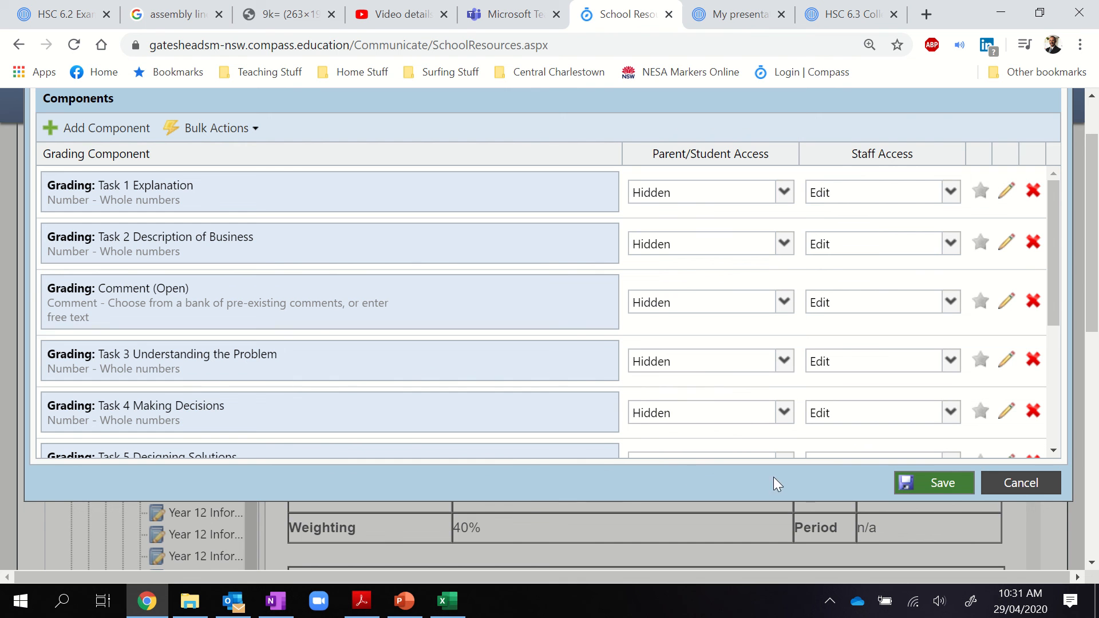
Step: Switch to the Excel marks sheet, inspect the total formula in J3, and return to Chrome to compare the task's grading components
click(446, 601)
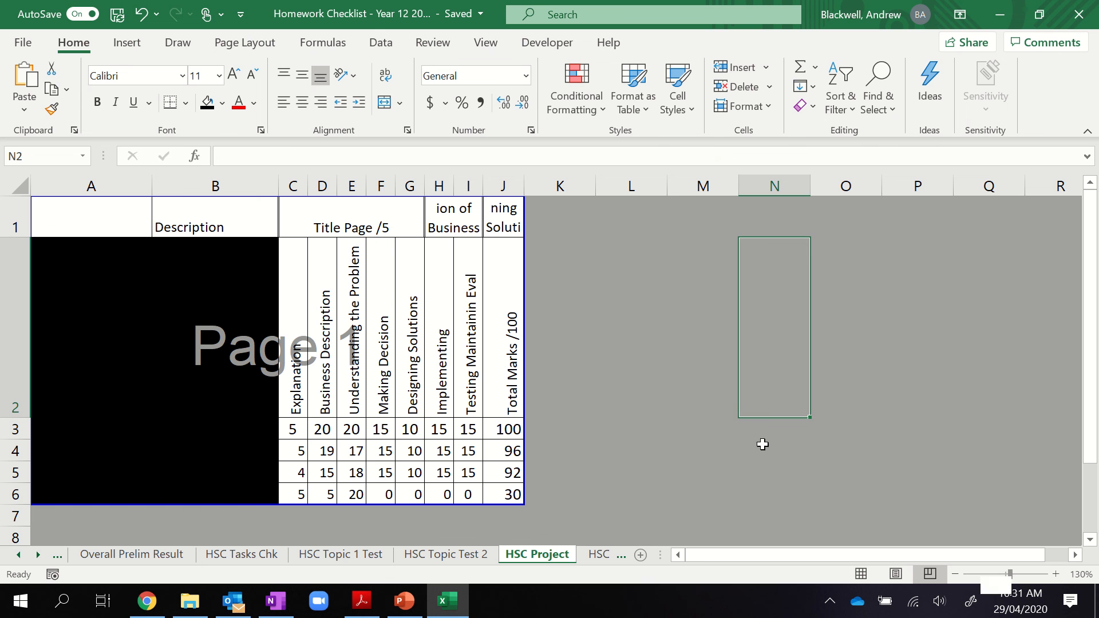
click(501, 431)
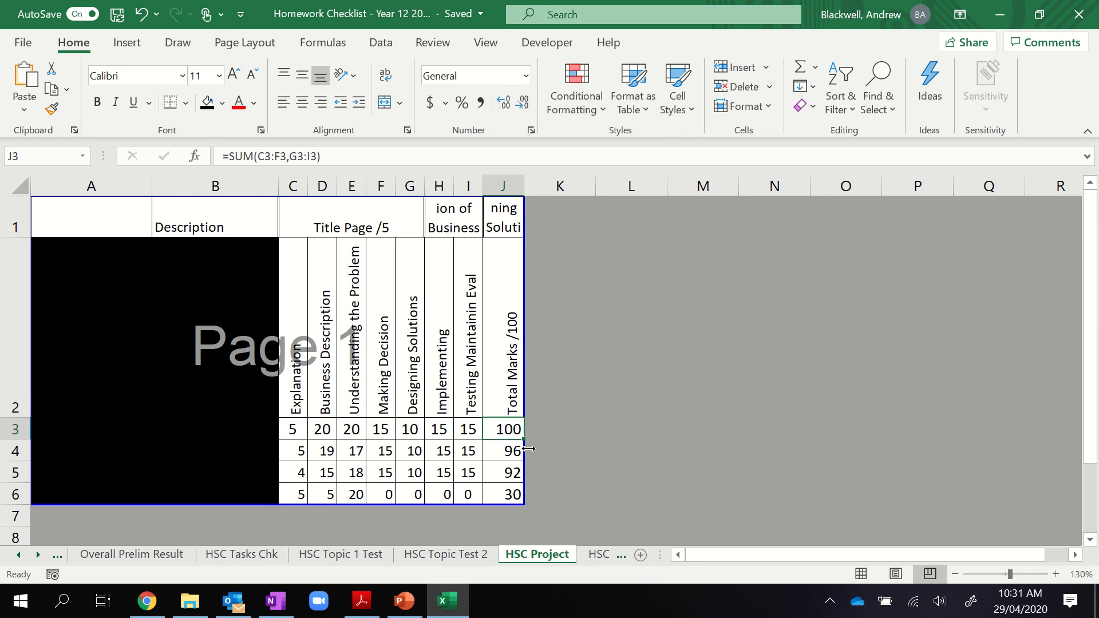
click(591, 493)
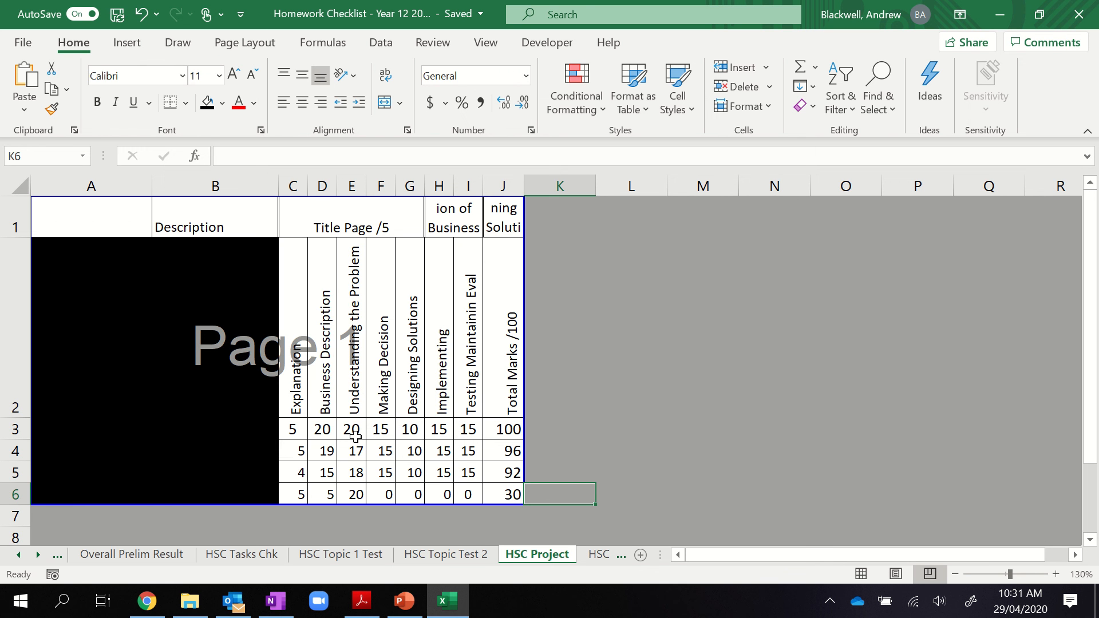
click(148, 601)
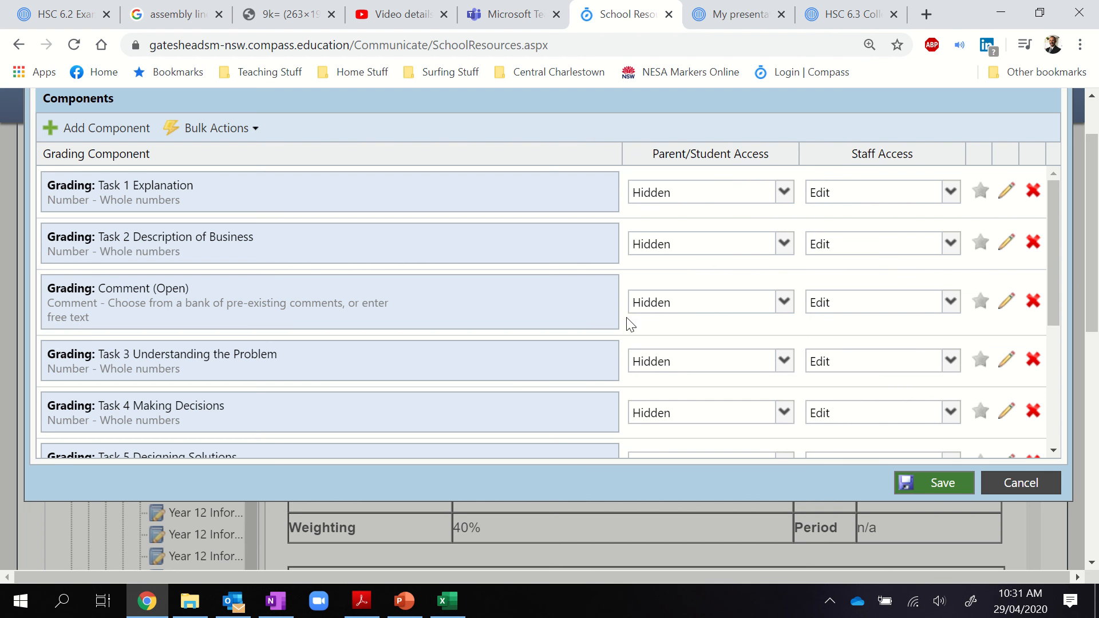
scroll(521, 389, down, 4)
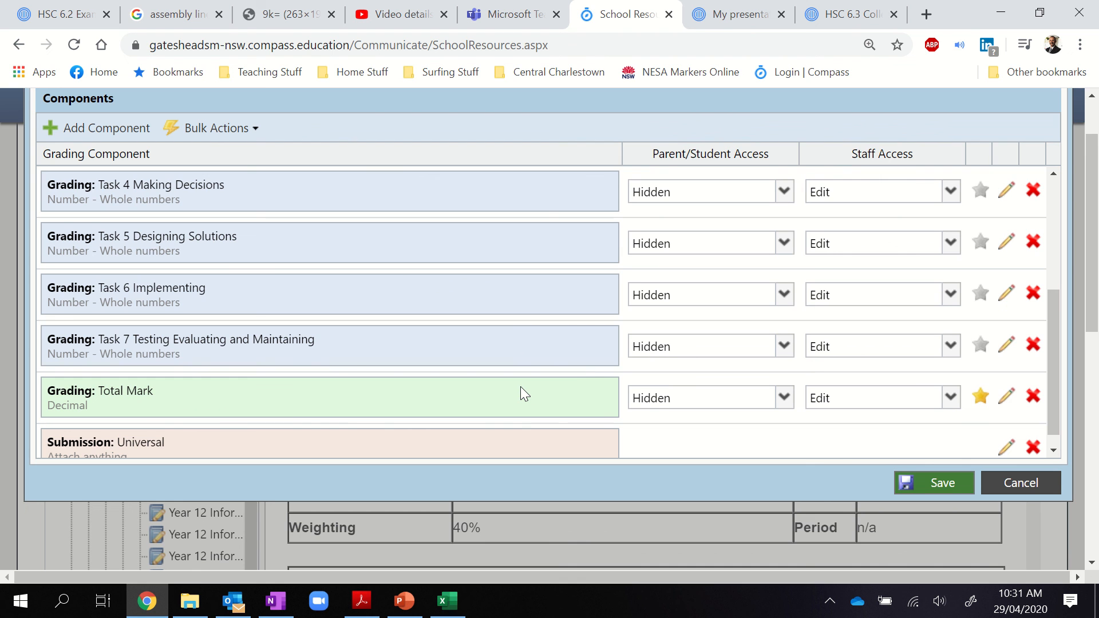